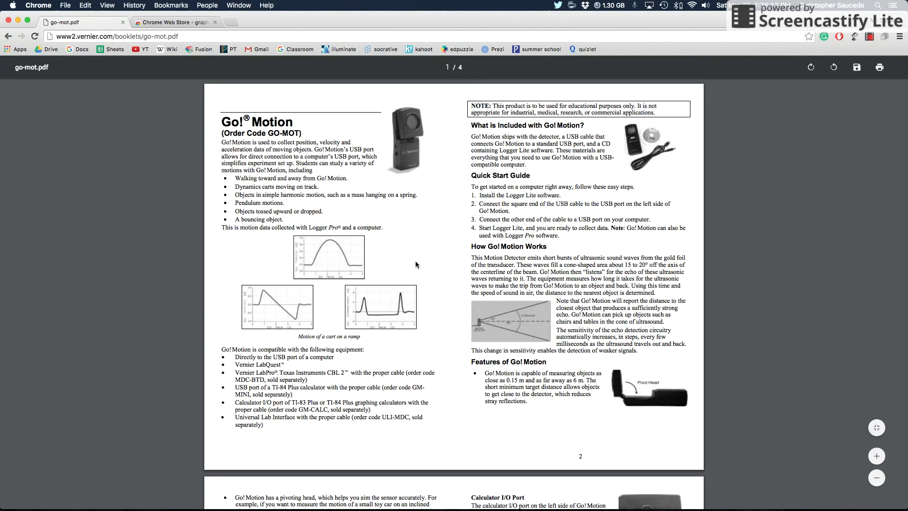
Search the Chrome Web Store for 'graphical analysis'
{"action": "scroll", "coordinate": [518, 402], "scroll_direction": "down", "scroll_amount": 1}
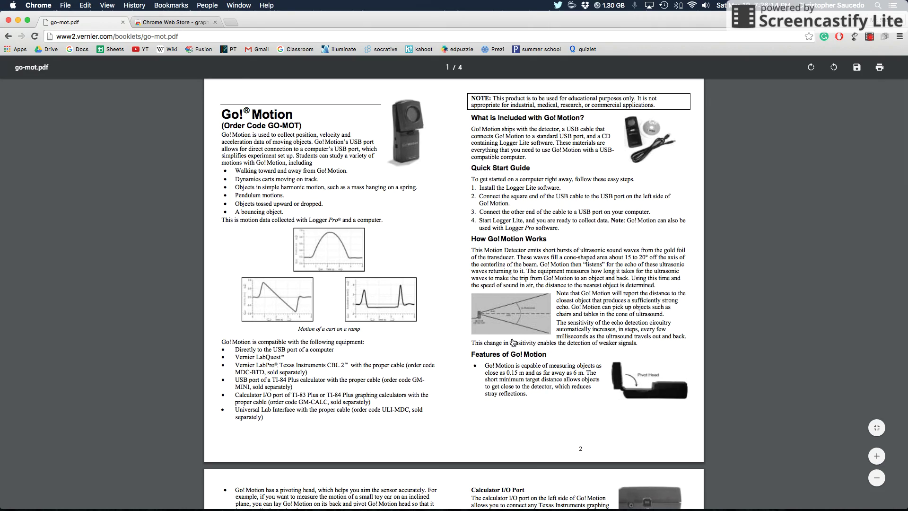
{"action": "scroll", "coordinate": [510, 331], "scroll_direction": "down", "scroll_amount": 10}
{"action": "scroll", "coordinate": [508, 321], "scroll_direction": "up", "scroll_amount": 10}
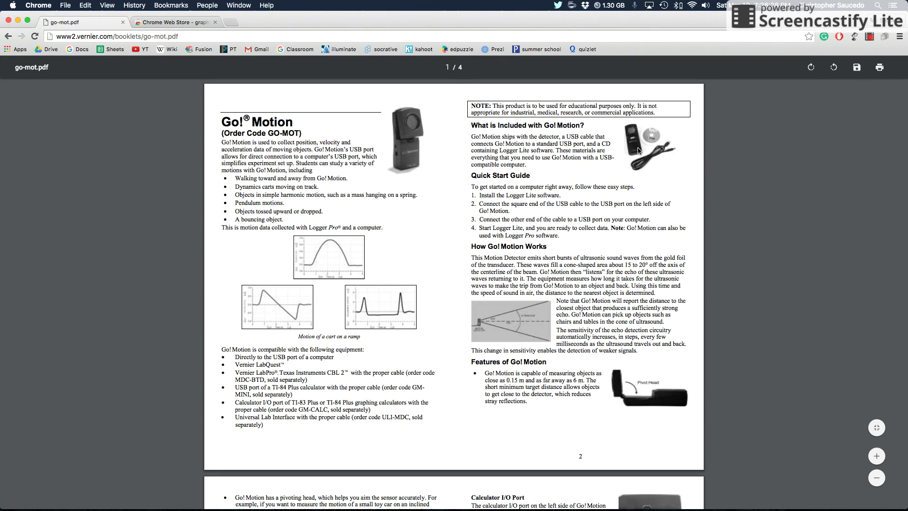
{"action": "scroll", "coordinate": [638, 151], "scroll_direction": "down", "scroll_amount": 5}
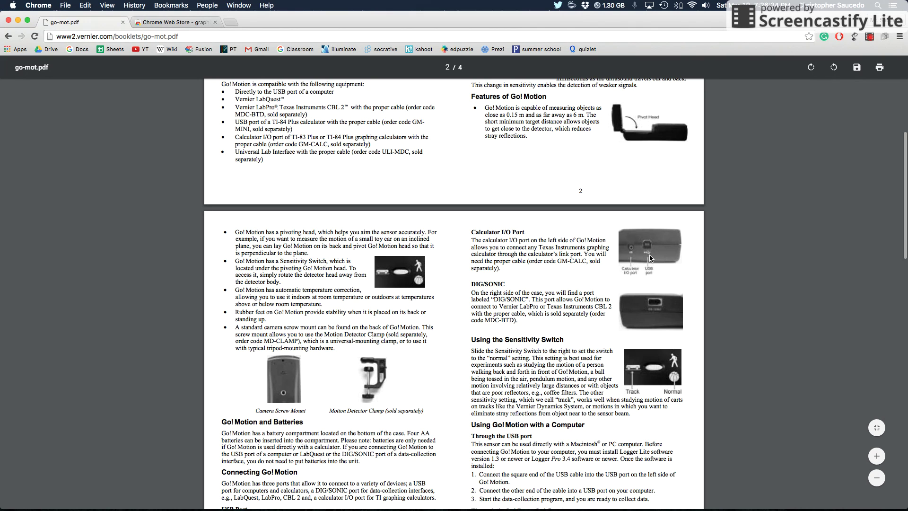
{"action": "scroll", "coordinate": [655, 258], "scroll_direction": "up", "scroll_amount": 5}
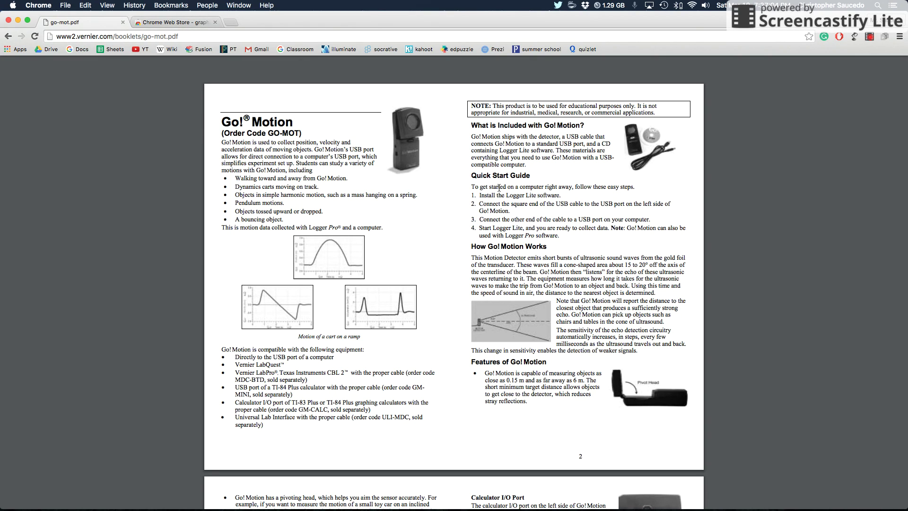
{"action": "scroll", "coordinate": [497, 188], "scroll_direction": "down", "scroll_amount": 2}
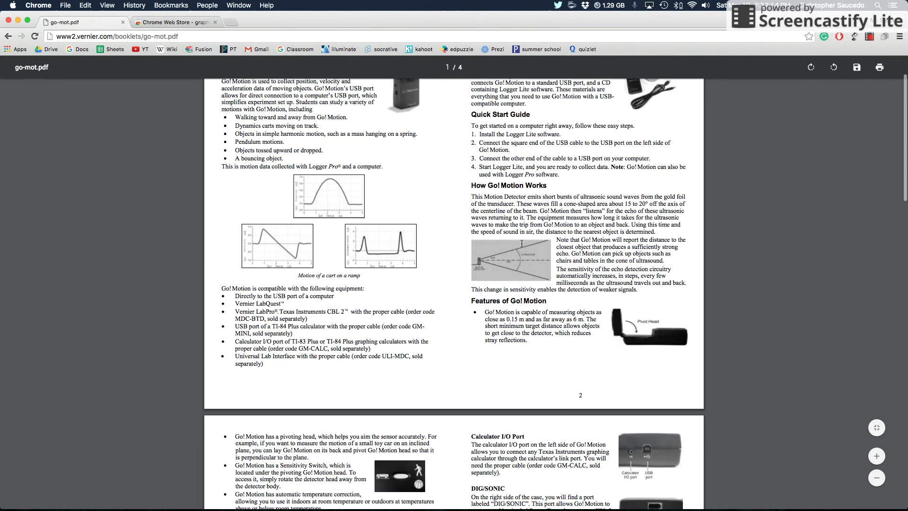
{"action": "scroll", "coordinate": [562, 219], "scroll_direction": "down", "scroll_amount": 1}
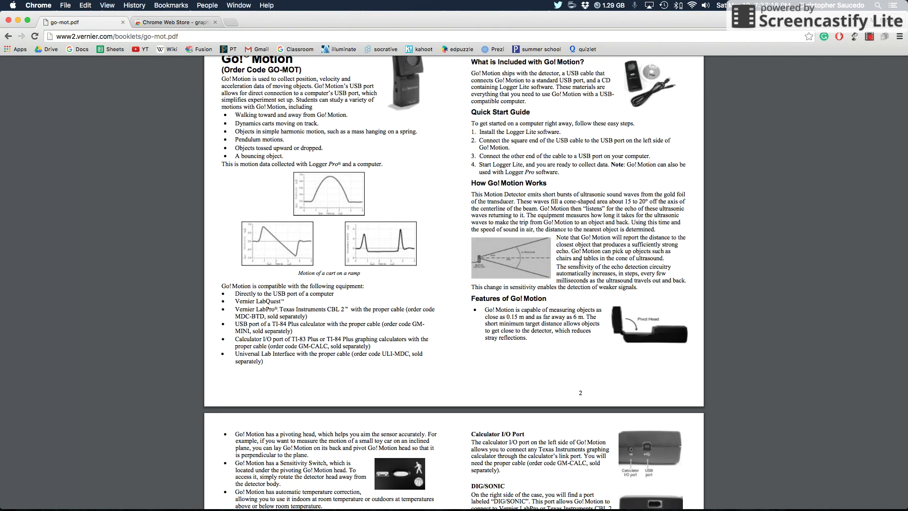
{"action": "scroll", "coordinate": [566, 261], "scroll_direction": "up", "scroll_amount": 3}
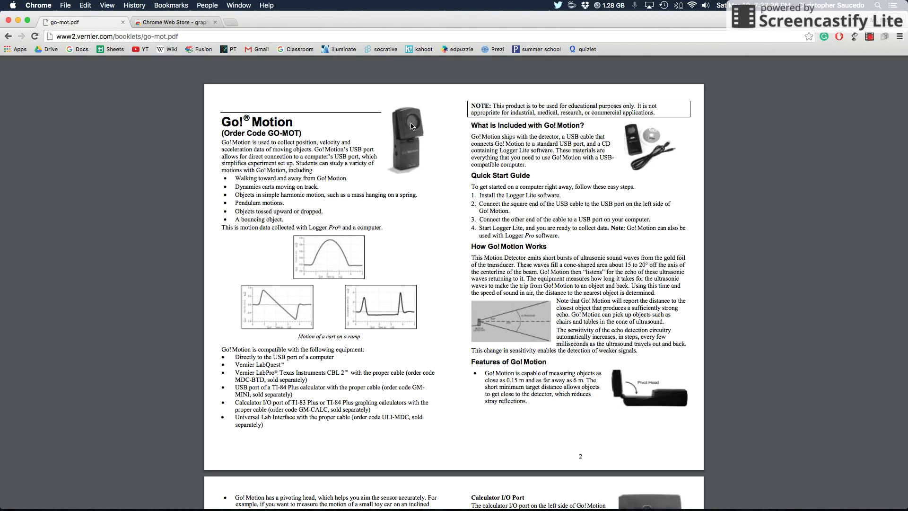
{"action": "scroll", "coordinate": [481, 287], "scroll_direction": "down", "scroll_amount": 2}
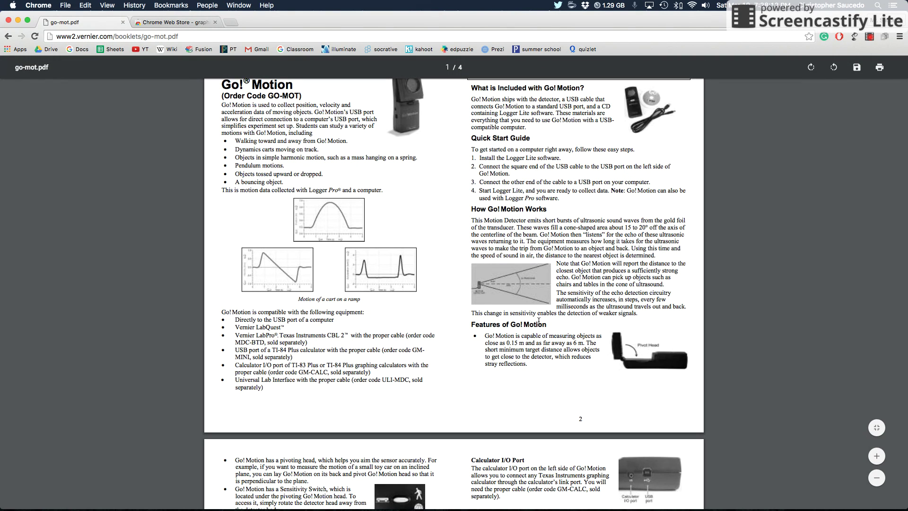
{"action": "scroll", "coordinate": [562, 303], "scroll_direction": "down", "scroll_amount": 4}
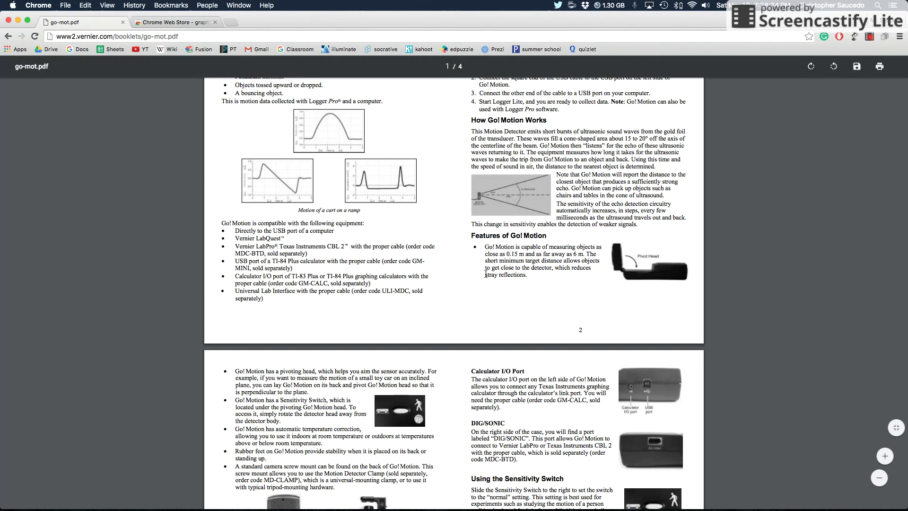
{"action": "scroll", "coordinate": [634, 263], "scroll_direction": "down", "scroll_amount": 1}
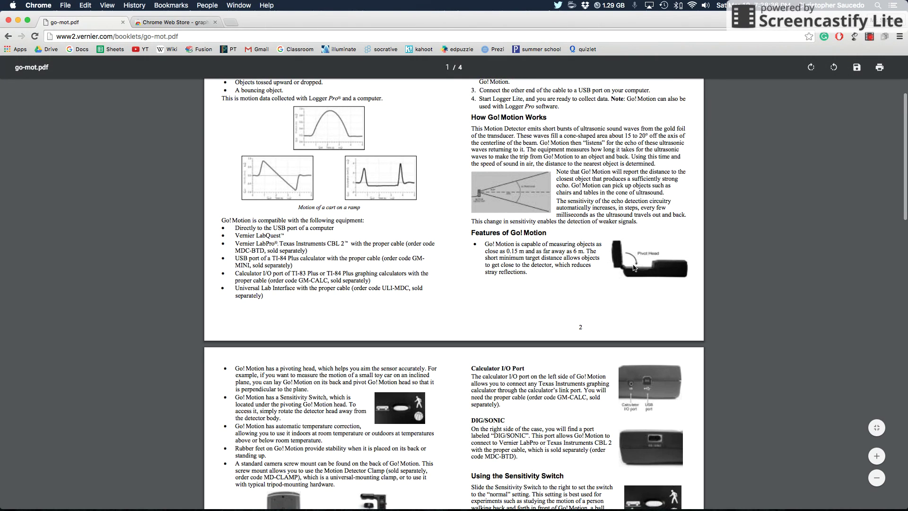
{"action": "scroll", "coordinate": [373, 278], "scroll_direction": "down", "scroll_amount": 2}
{"action": "scroll", "coordinate": [373, 278], "scroll_direction": "down", "scroll_amount": 3}
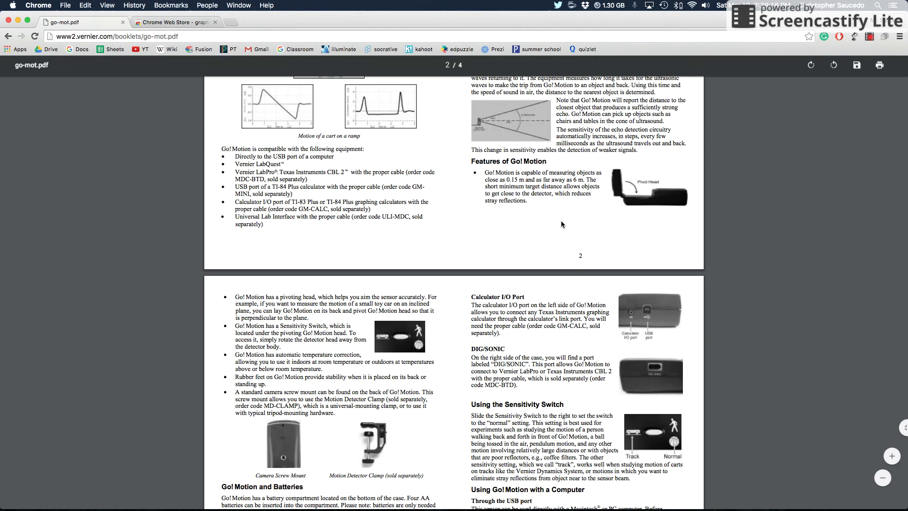
{"action": "scroll", "coordinate": [469, 355], "scroll_direction": "up", "scroll_amount": 5}
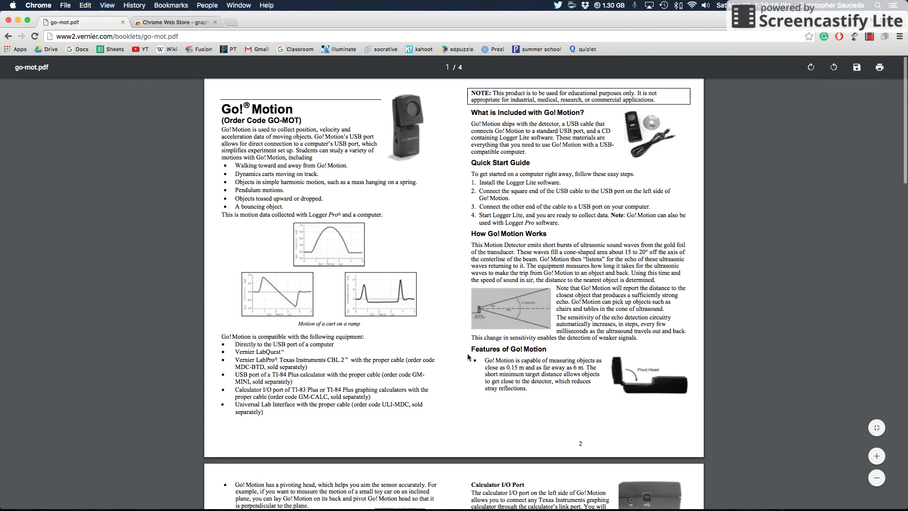
{"action": "scroll", "coordinate": [467, 353], "scroll_direction": "up", "scroll_amount": 1}
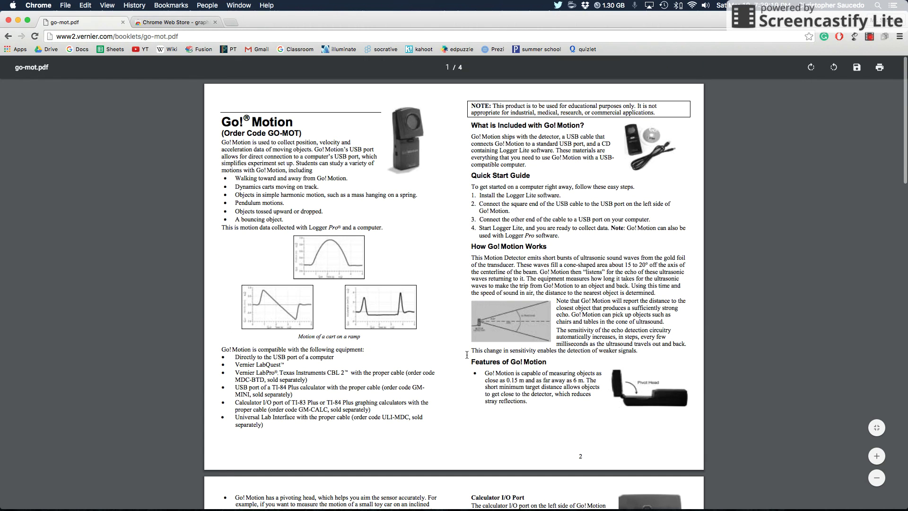
{"action": "left_click", "coordinate": [176, 24]}
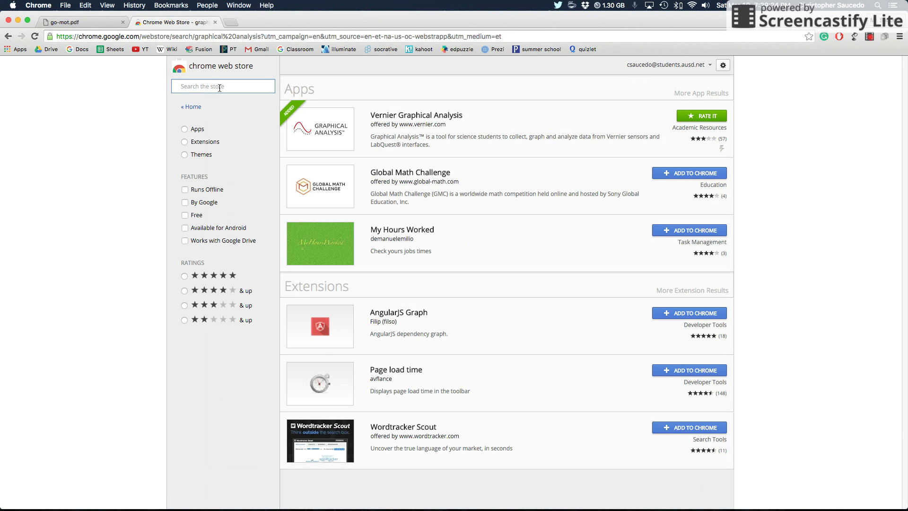
{"action": "type", "text": "graphi"}
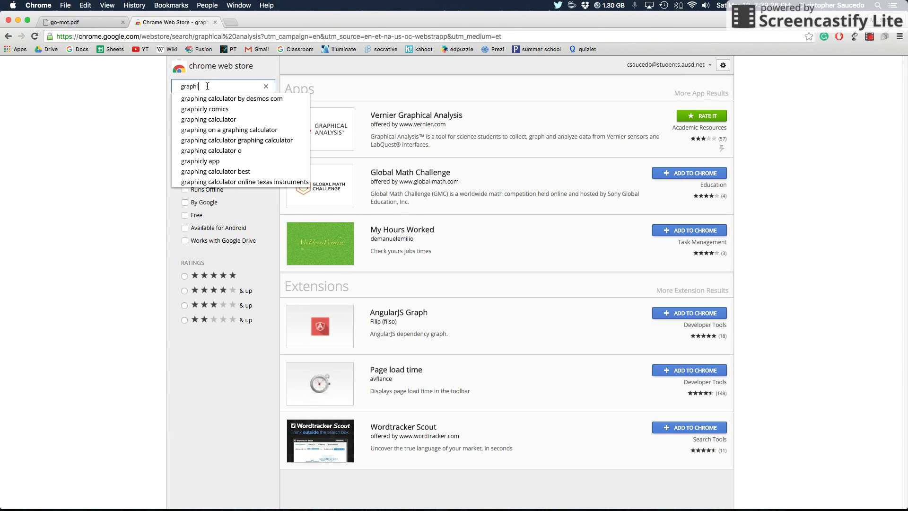
{"action": "type", "text": "cal analy"}
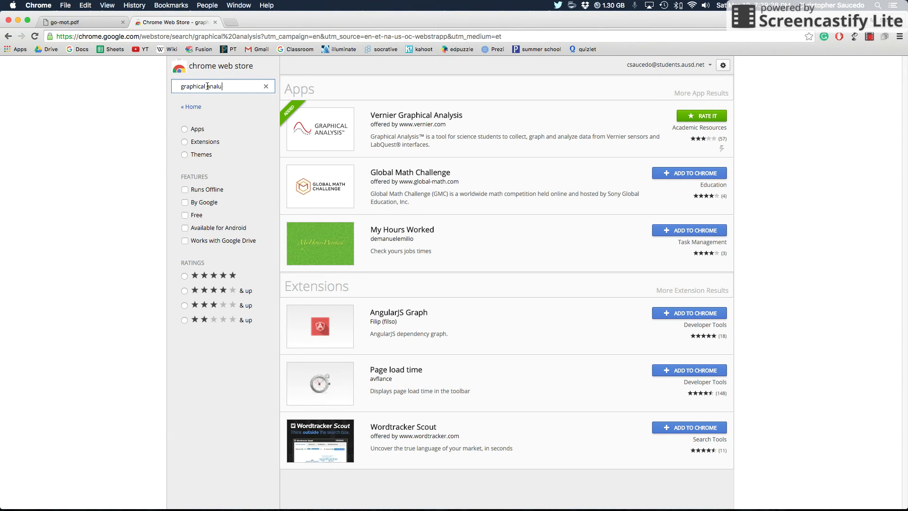
{"action": "type", "text": "sis"}
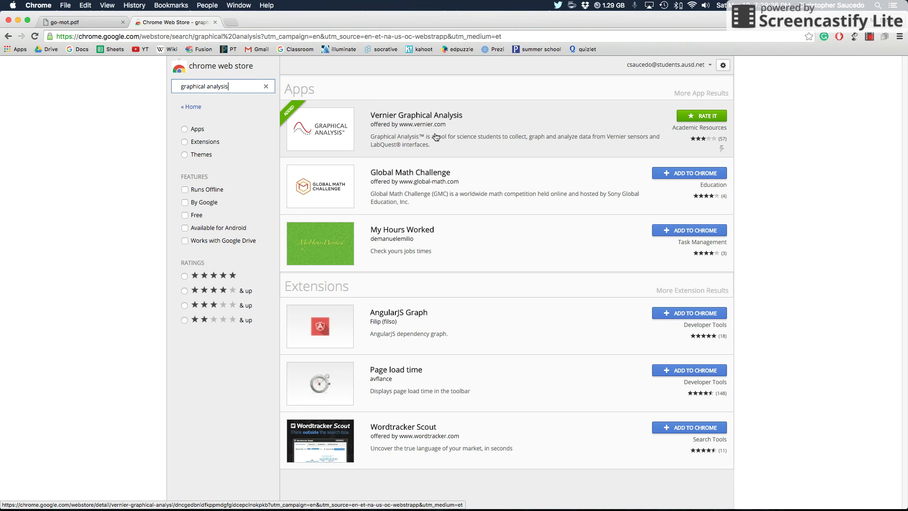
Bring up the detail page of the Vernier Graphical Analysis app from the results
{"action": "left_click", "coordinate": [468, 119]}
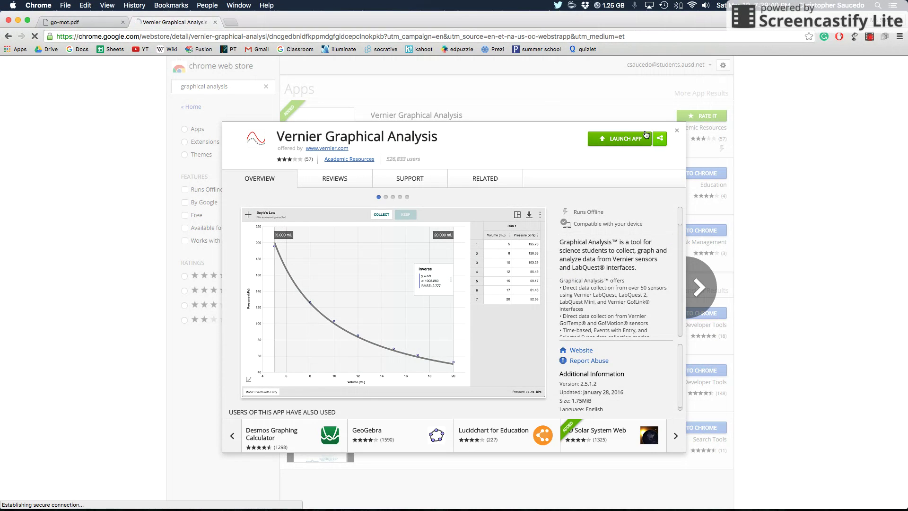
{"action": "left_click", "coordinate": [676, 132]}
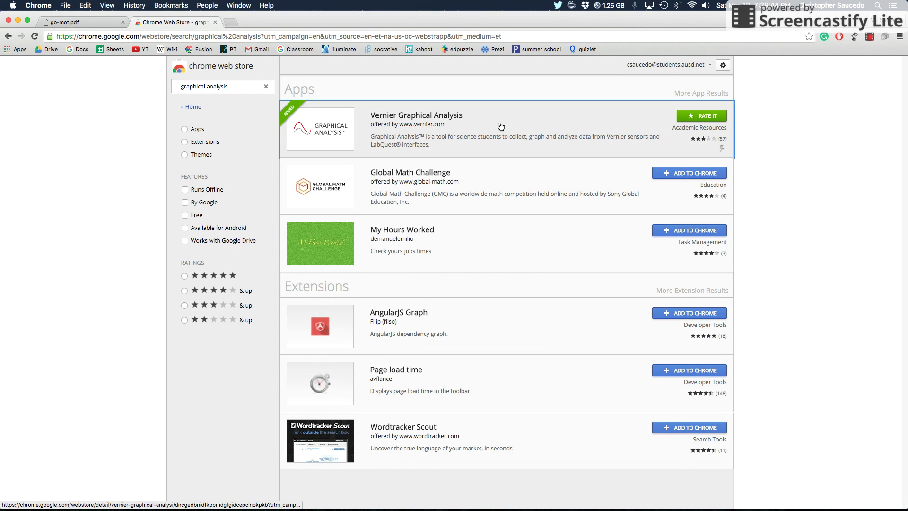
{"action": "left_click", "coordinate": [501, 126]}
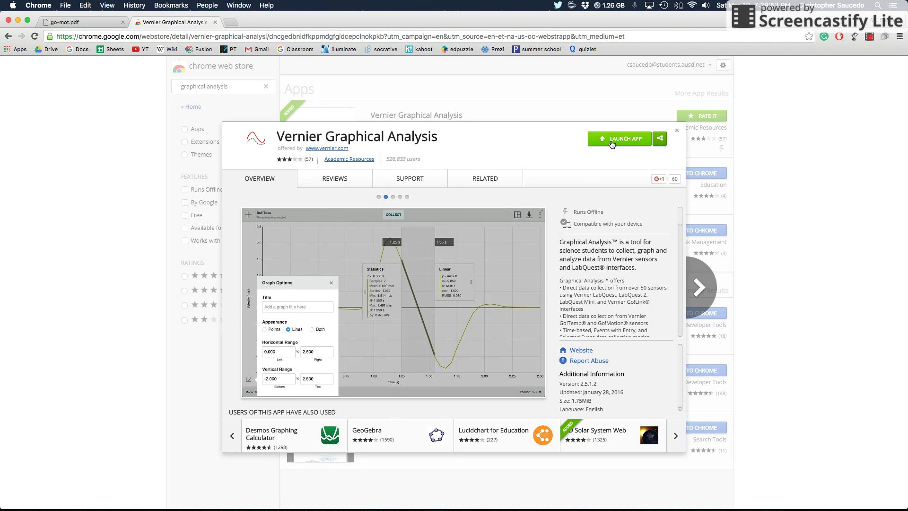
Launch Vernier Graphical Analysis from its store detail page to reach the Experiments chooser
{"action": "left_click", "coordinate": [612, 140]}
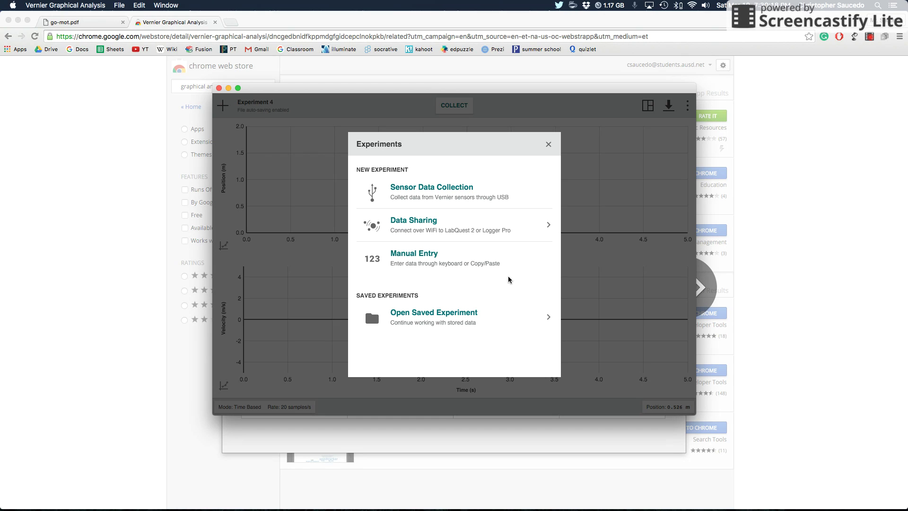
{"action": "left_click", "coordinate": [434, 190]}
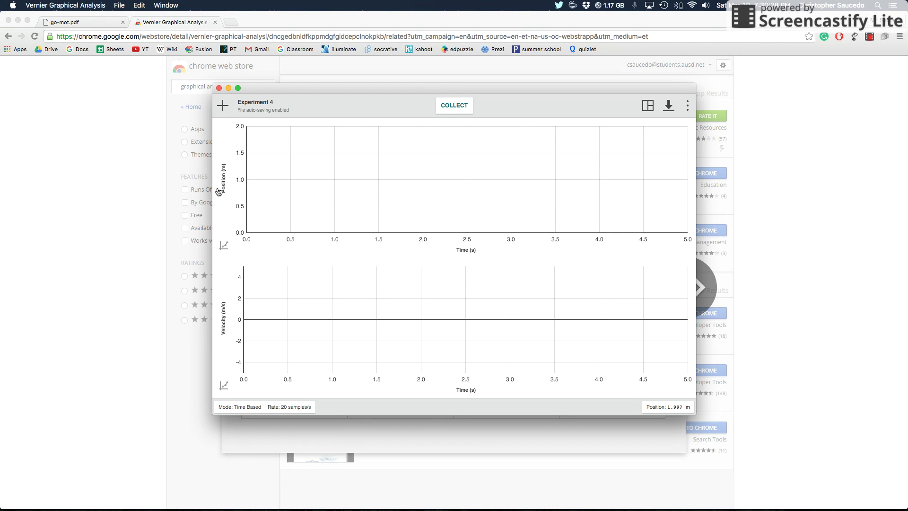
{"action": "left_click", "coordinate": [647, 106]}
{"action": "left_click", "coordinate": [640, 168]}
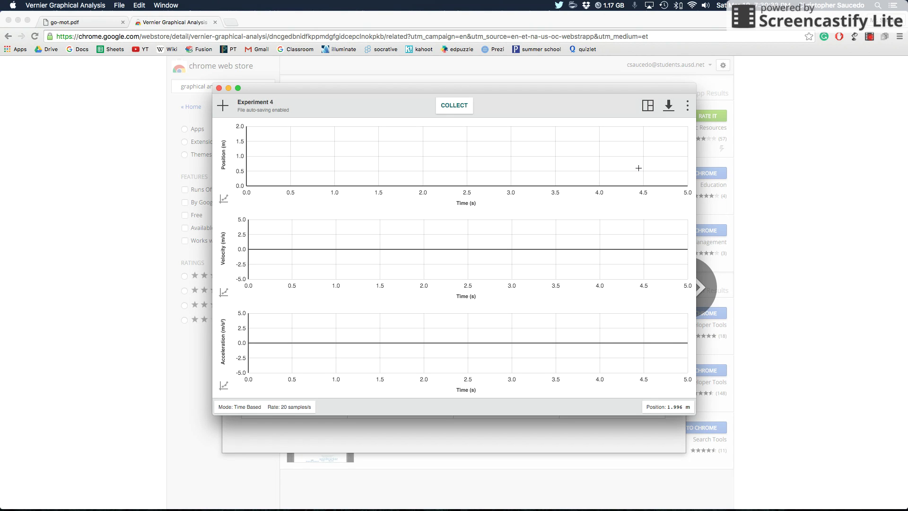
{"action": "left_click", "coordinate": [648, 105]}
{"action": "left_click", "coordinate": [642, 128]}
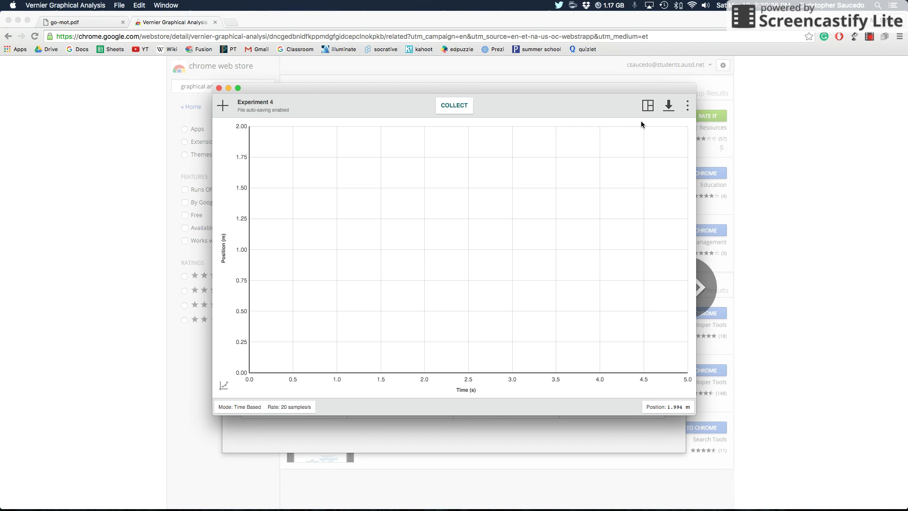
{"action": "left_click", "coordinate": [649, 106]}
{"action": "left_click", "coordinate": [640, 148]}
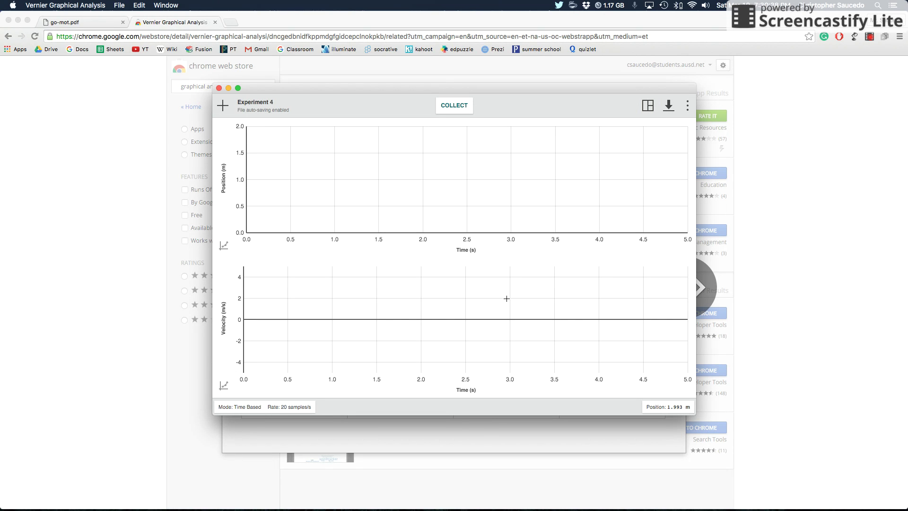
{"action": "left_click", "coordinate": [648, 106]}
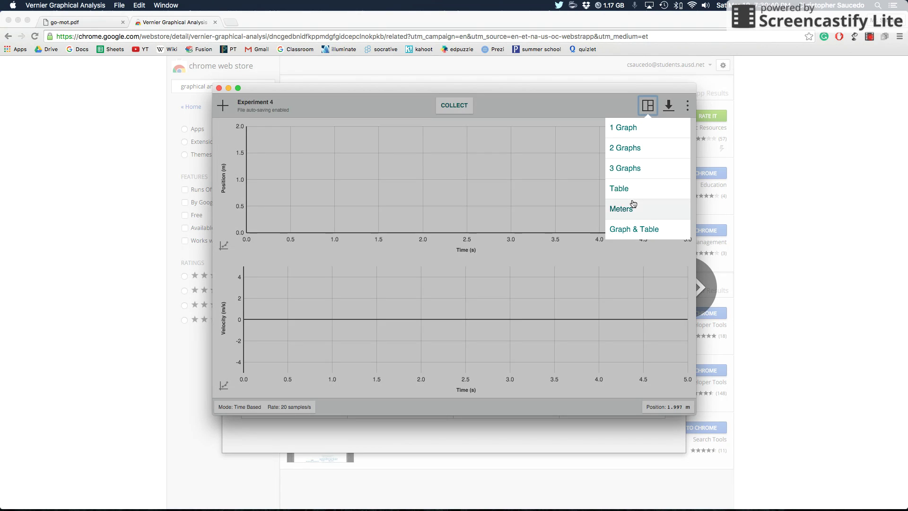
{"action": "left_click", "coordinate": [636, 169]}
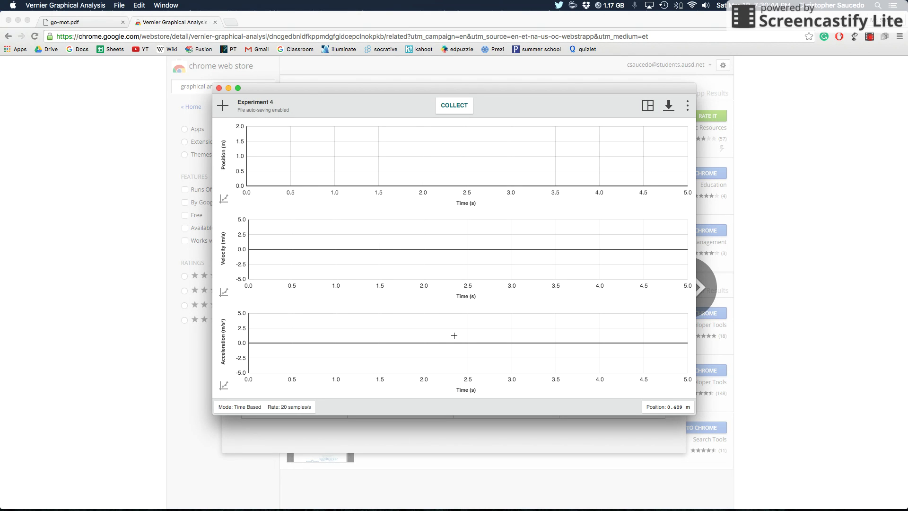
Rename Experiment 4 to 'Moving Object Test'
{"action": "left_click", "coordinate": [256, 105]}
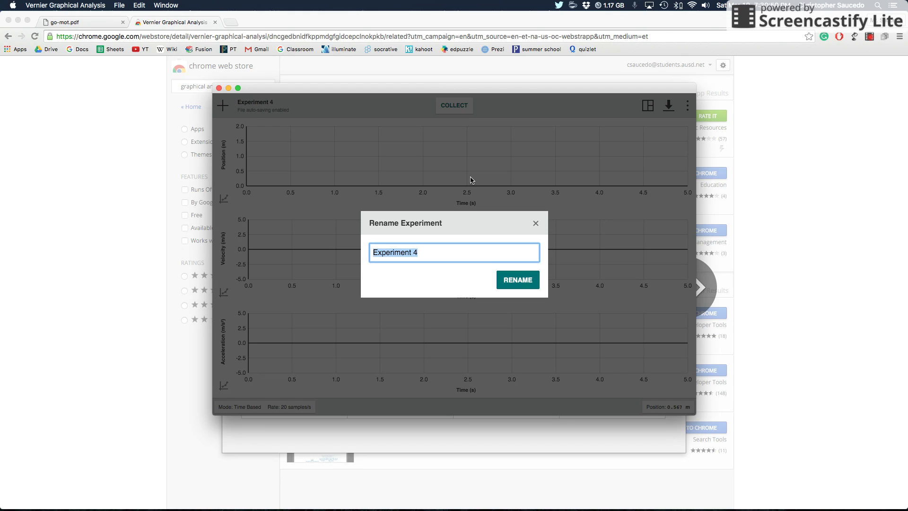
{"action": "type", "text": "Moving Object Test"}
{"action": "left_click", "coordinate": [518, 283]}
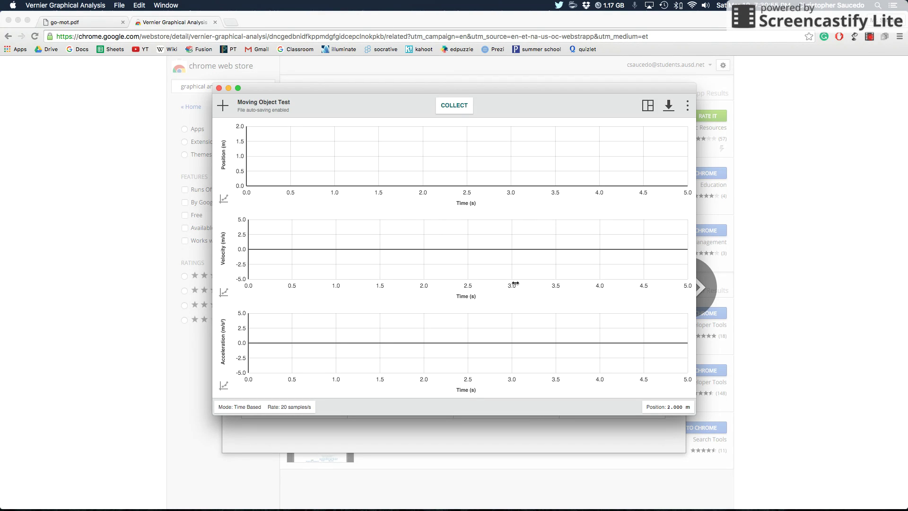
Set End Collection to Manually in the Data Collection Settings
{"action": "left_click", "coordinate": [271, 412]}
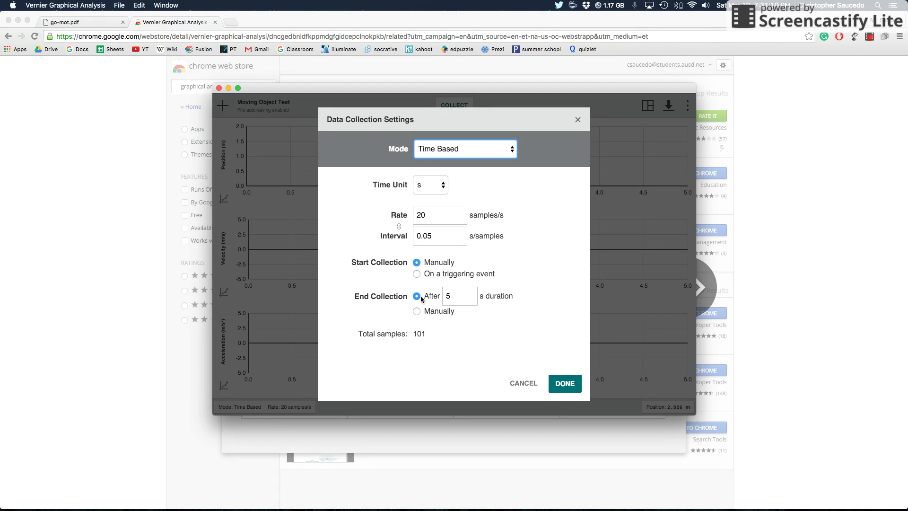
{"action": "left_click", "coordinate": [417, 312]}
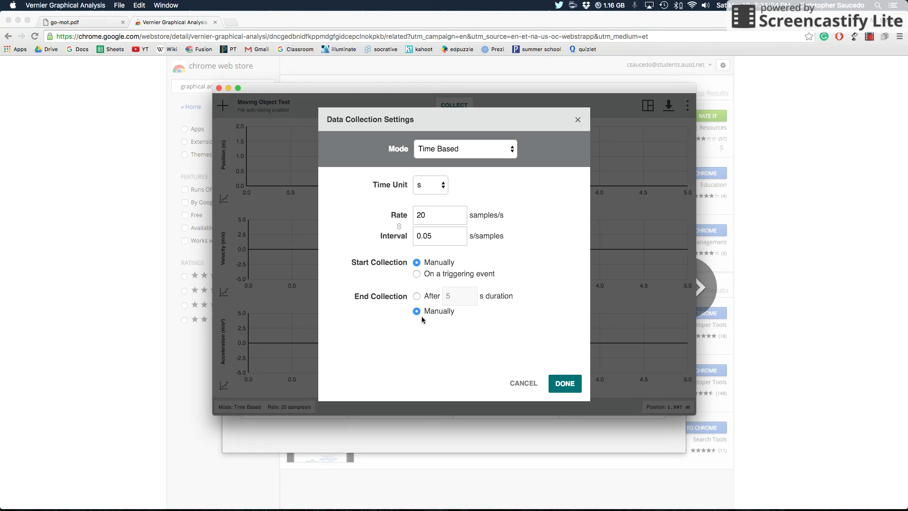
{"action": "left_click", "coordinate": [563, 384]}
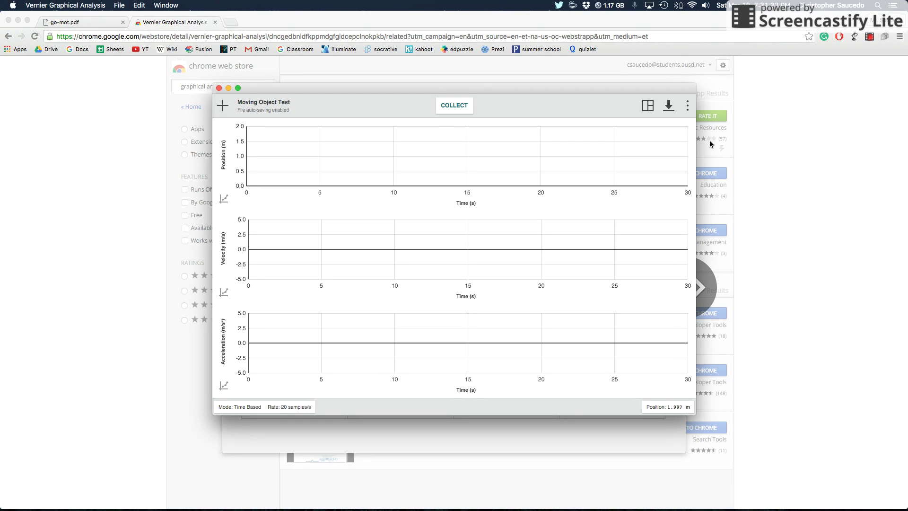
{"action": "left_click", "coordinate": [650, 106]}
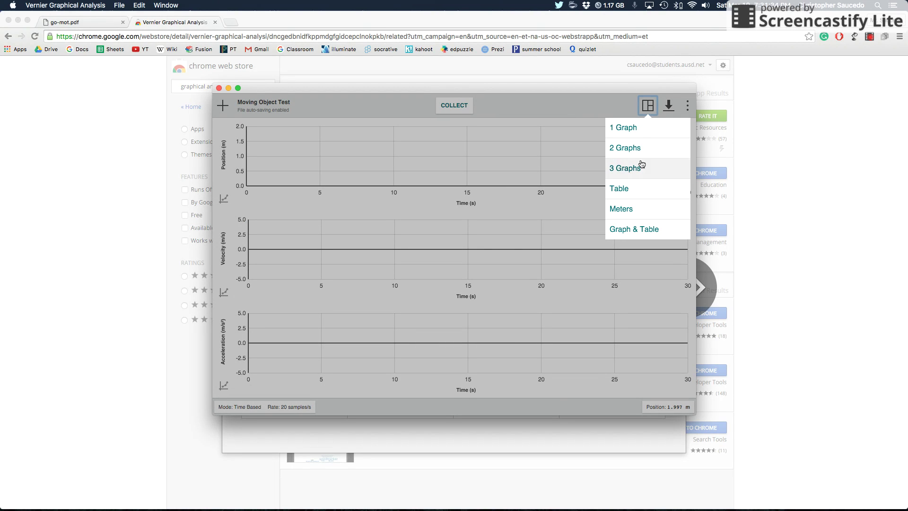
{"action": "left_click", "coordinate": [630, 192]}
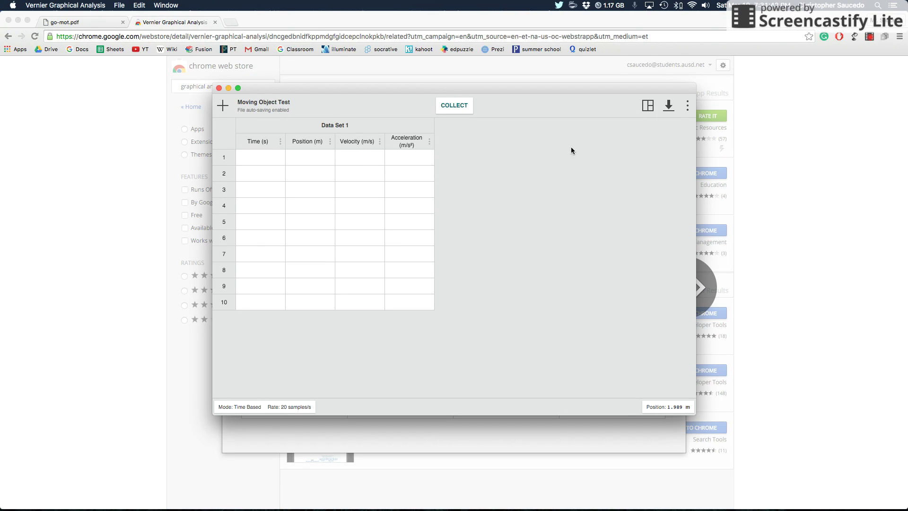
{"action": "left_click", "coordinate": [651, 110]}
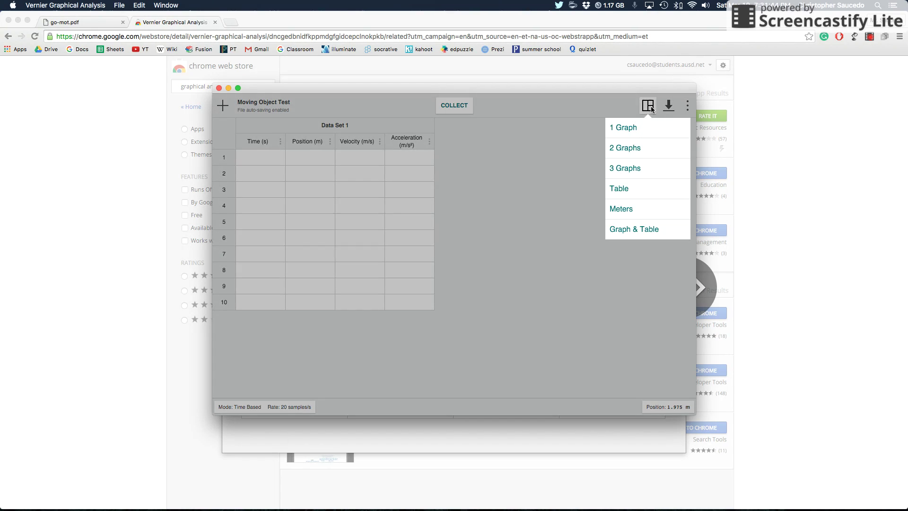
{"action": "left_click", "coordinate": [648, 215]}
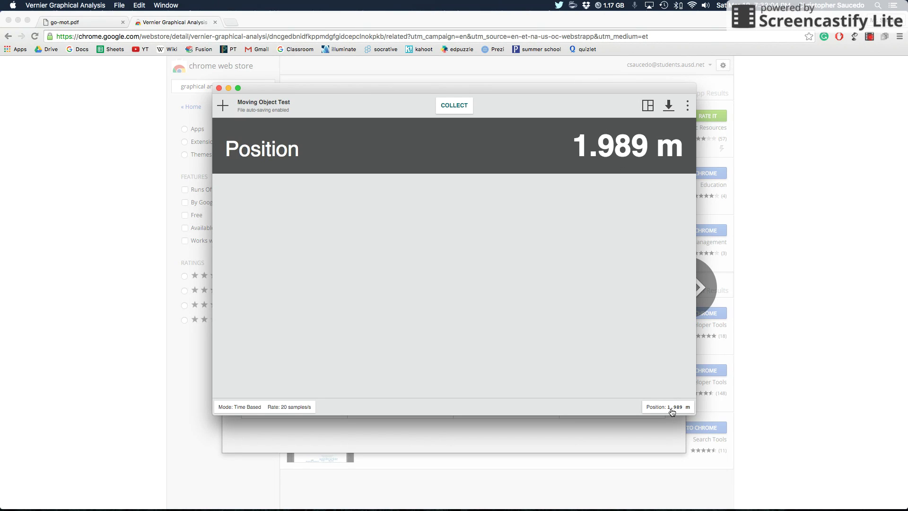
{"action": "left_click", "coordinate": [651, 106]}
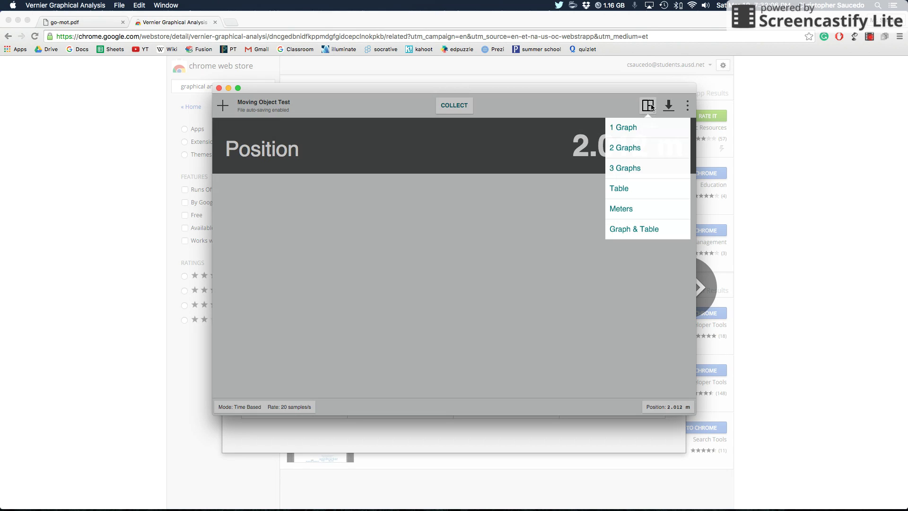
{"action": "left_click", "coordinate": [641, 228]}
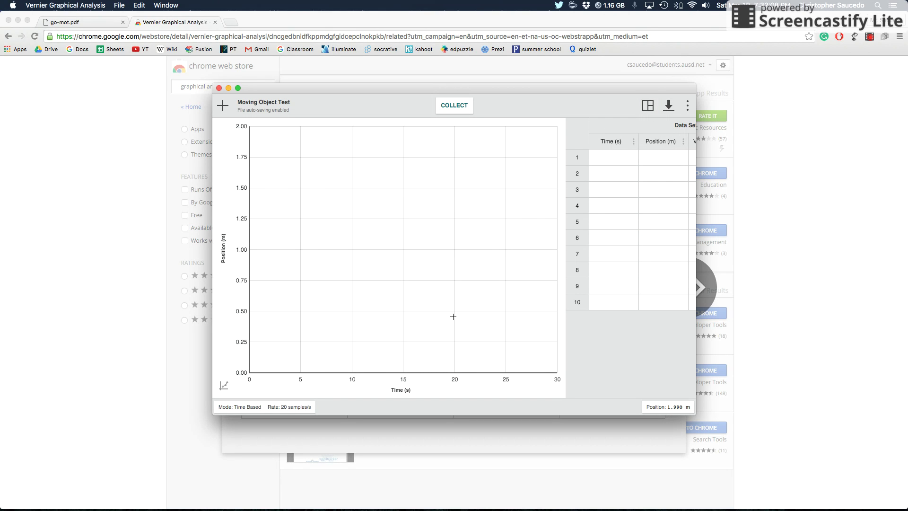
{"action": "left_click", "coordinate": [648, 105]}
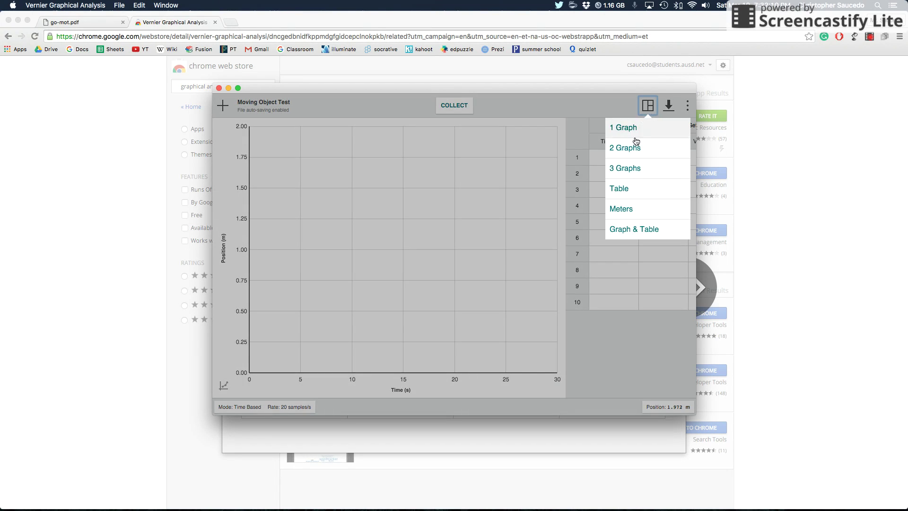
{"action": "left_click", "coordinate": [633, 175]}
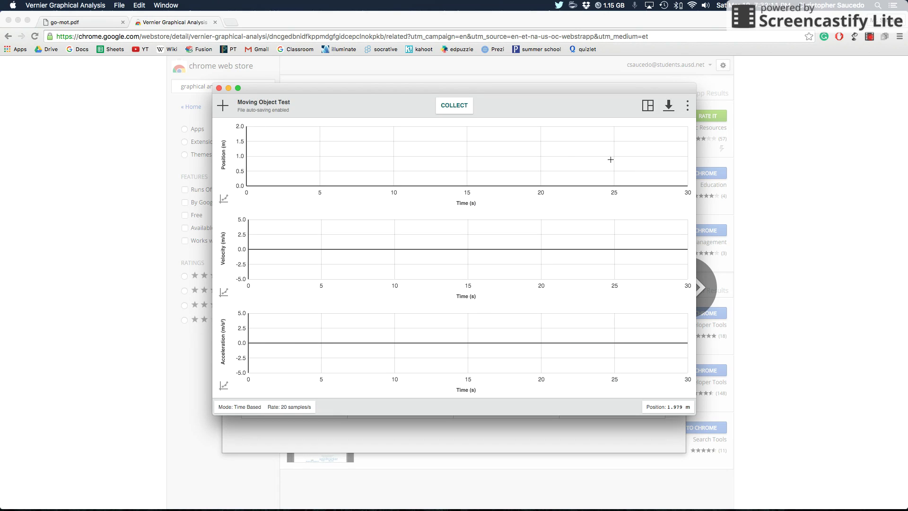
Collect a roughly 10-second run of hand motion from the Go!Motion sensor
{"action": "left_click", "coordinate": [456, 106]}
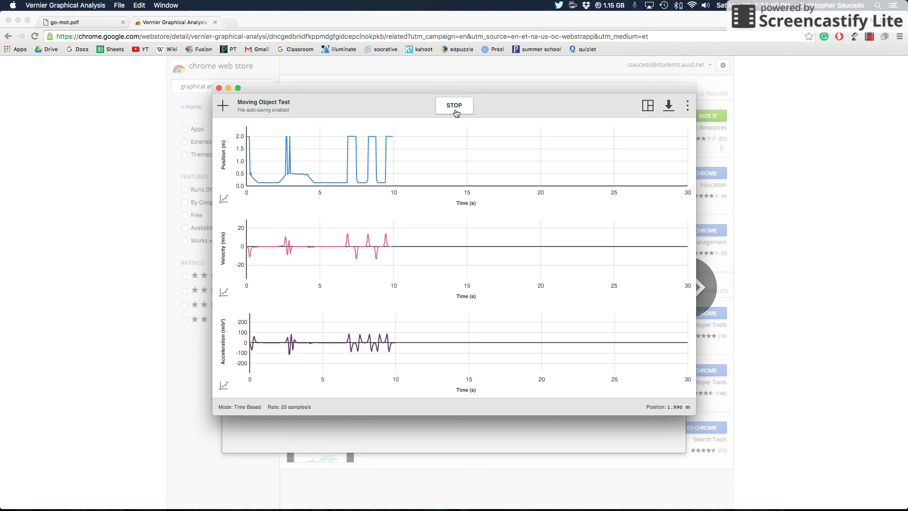
{"action": "left_click", "coordinate": [455, 105]}
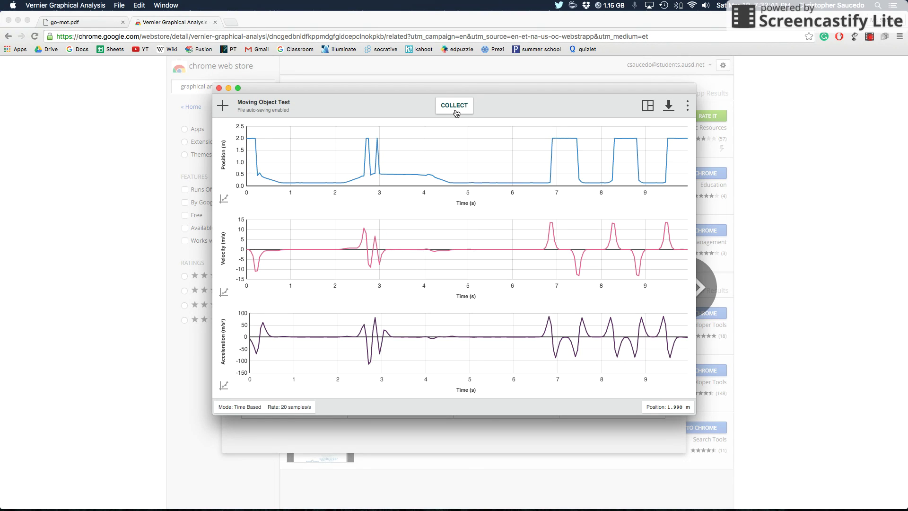
{"action": "left_click", "coordinate": [224, 200]}
Title the position graph 'Position of Hand' and draw its data as points only
{"action": "left_click", "coordinate": [264, 161]}
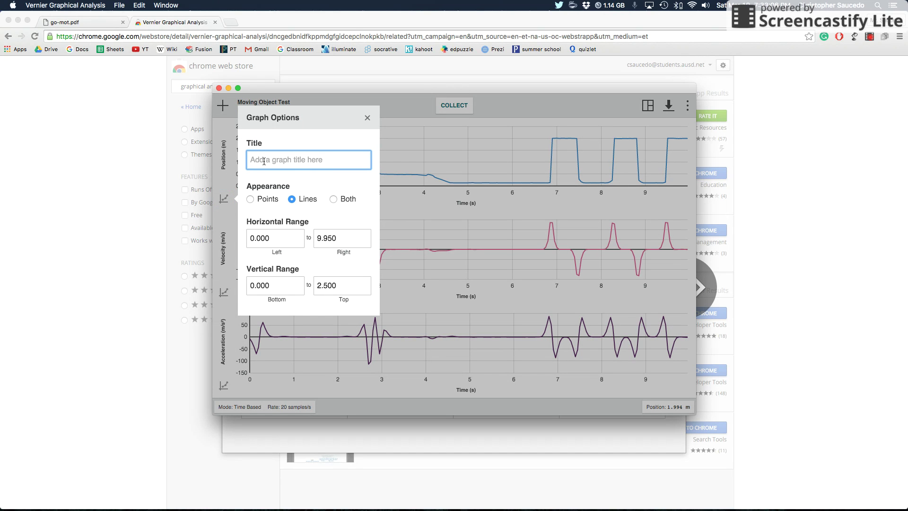
{"action": "type", "text": "Position of Hand"}
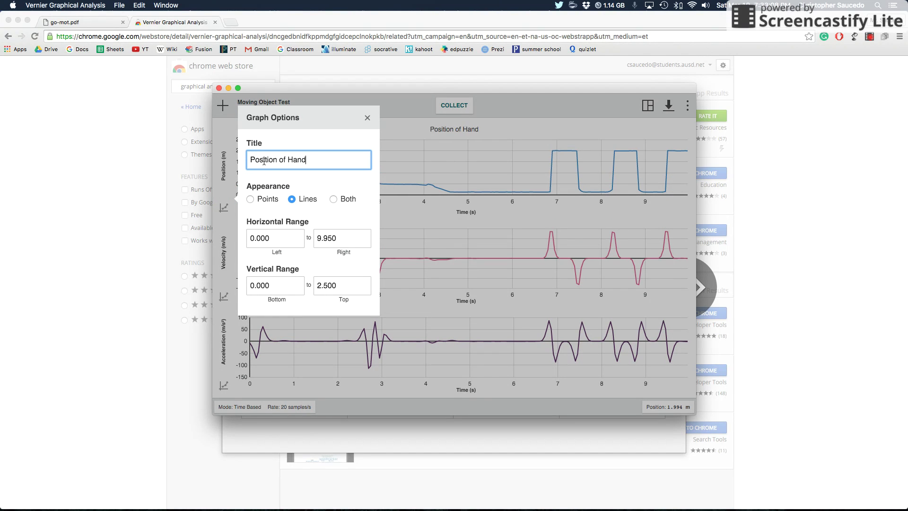
{"action": "left_click", "coordinate": [260, 200]}
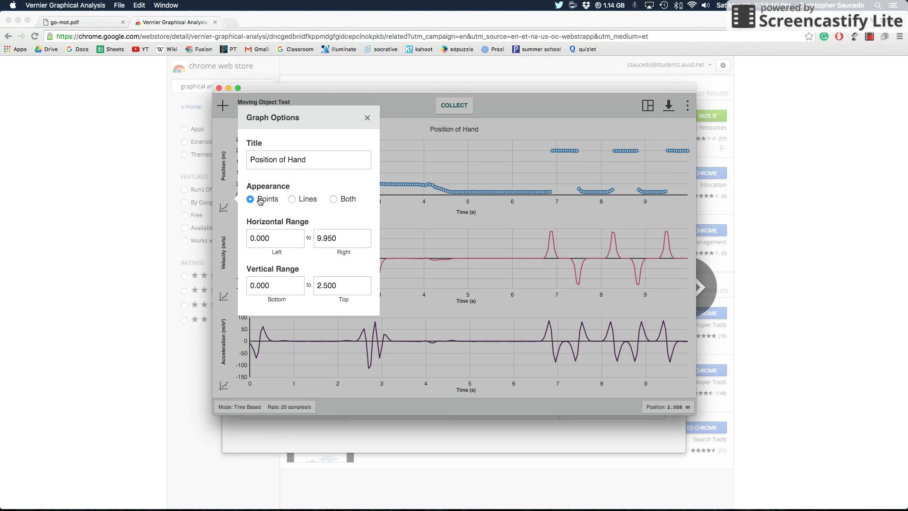
{"action": "left_click", "coordinate": [293, 200]}
{"action": "left_click", "coordinate": [339, 201]}
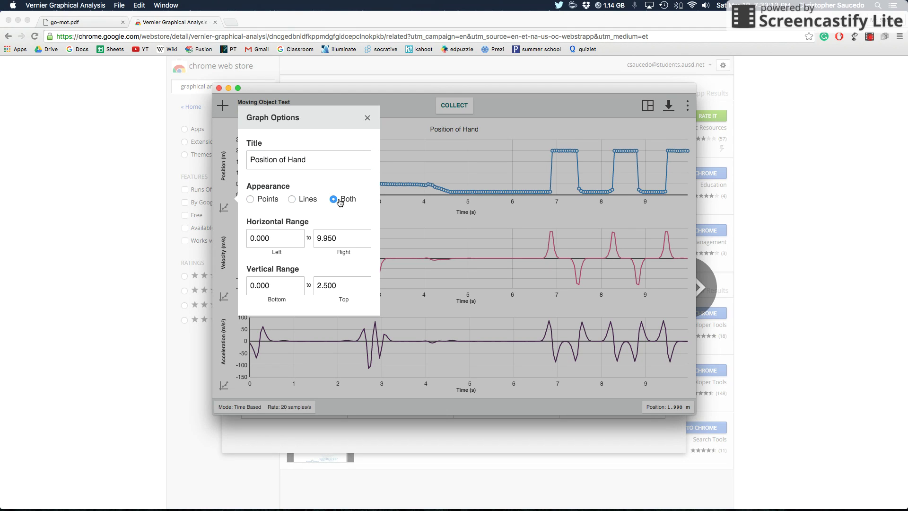
{"action": "left_click", "coordinate": [253, 201]}
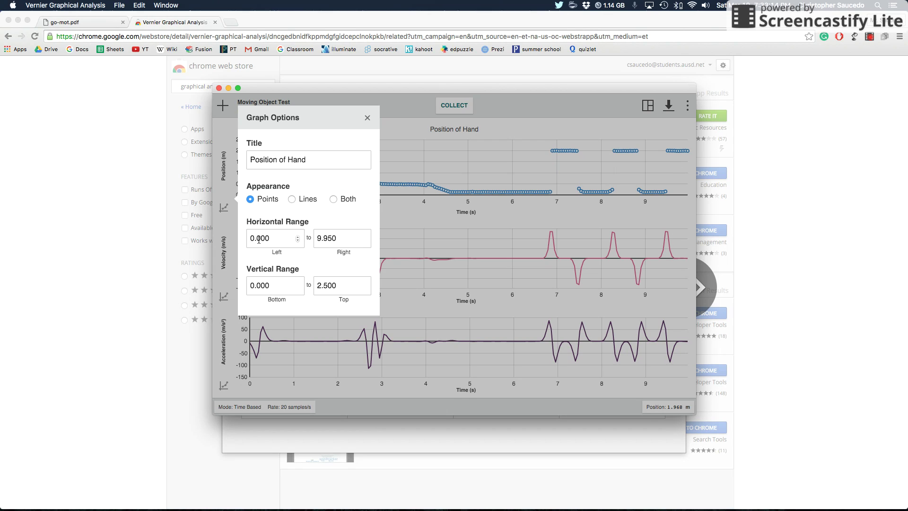
Set the position graph's time axis to end at 12.95 s with the top at 2.5 m
{"action": "left_click", "coordinate": [365, 238]}
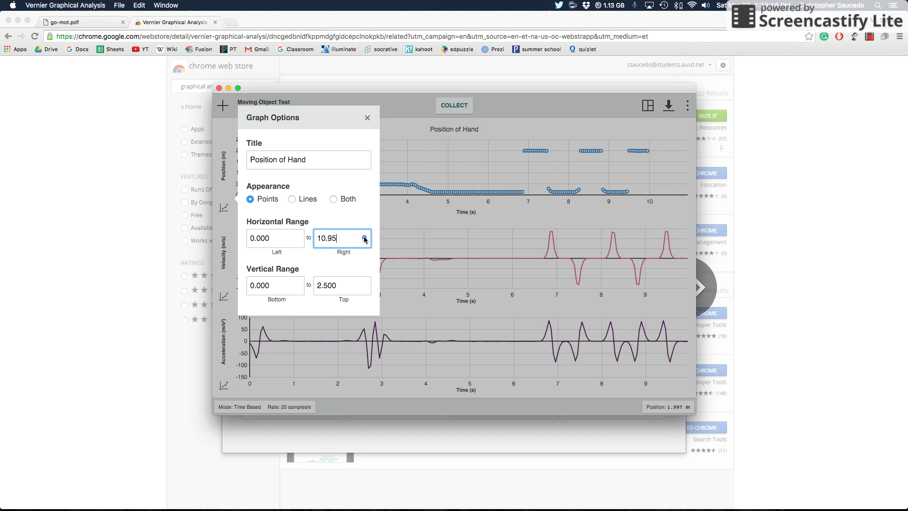
{"action": "left_click", "coordinate": [365, 243]}
{"action": "left_click", "coordinate": [365, 242]}
{"action": "left_click", "coordinate": [364, 243]}
{"action": "left_click", "coordinate": [365, 243]}
{"action": "left_click", "coordinate": [365, 242]}
{"action": "left_click", "coordinate": [365, 242]}
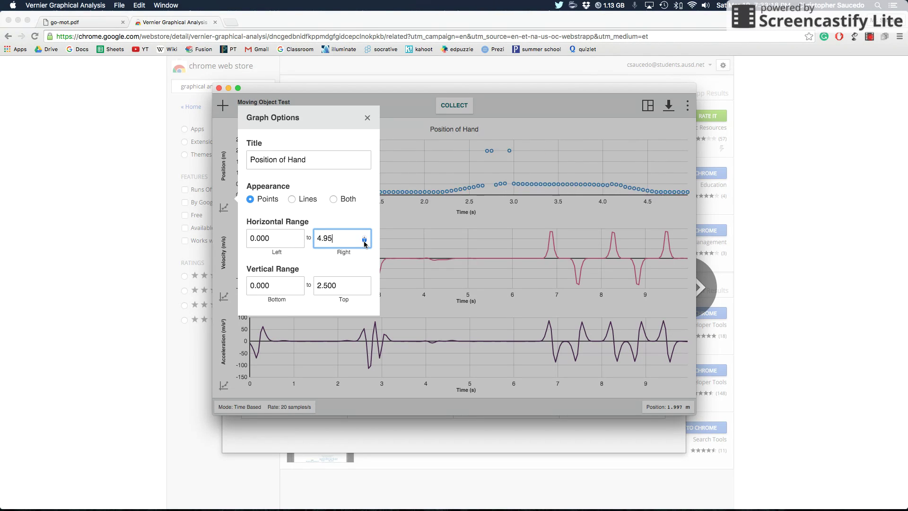
{"action": "left_click", "coordinate": [364, 239]}
{"action": "left_click", "coordinate": [365, 239]}
{"action": "left_click", "coordinate": [365, 239]}
{"action": "left_click", "coordinate": [365, 239]}
{"action": "left_click", "coordinate": [365, 240]}
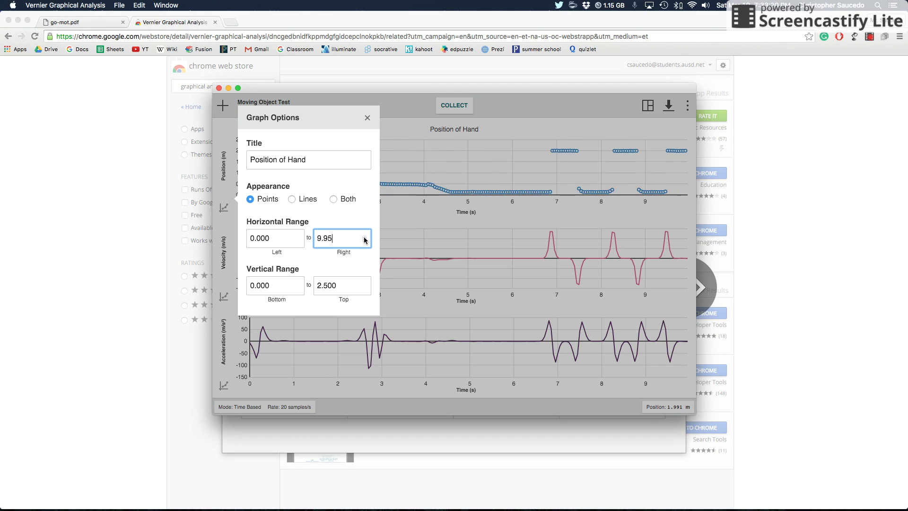
{"action": "left_click", "coordinate": [365, 239]}
{"action": "left_click", "coordinate": [365, 240]}
{"action": "left_click", "coordinate": [365, 240]}
{"action": "left_click", "coordinate": [365, 243]}
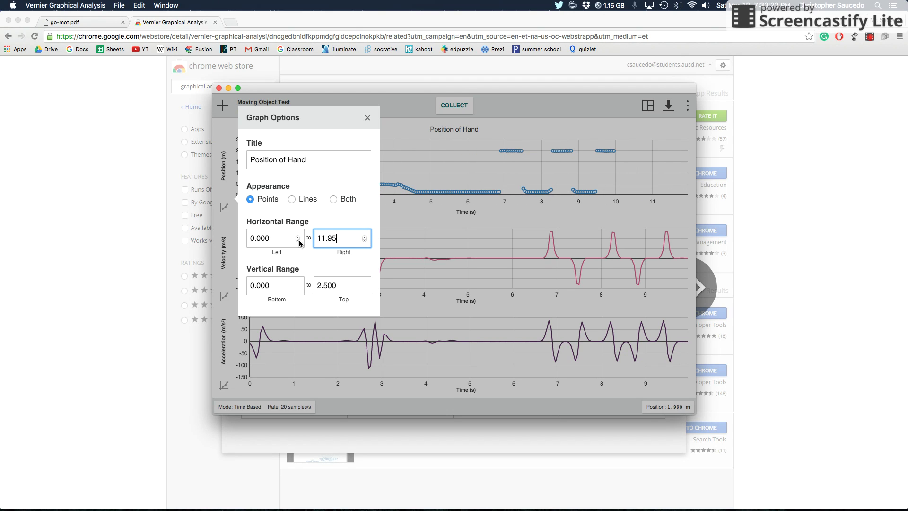
{"action": "left_click", "coordinate": [365, 238]}
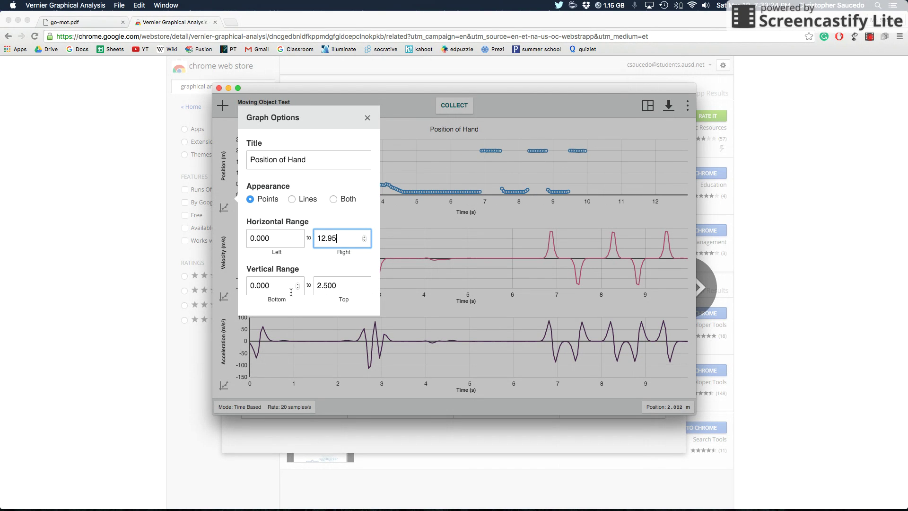
{"action": "left_click", "coordinate": [365, 285]}
{"action": "left_click", "coordinate": [364, 286]}
{"action": "left_click", "coordinate": [364, 287]}
{"action": "left_click", "coordinate": [364, 287]}
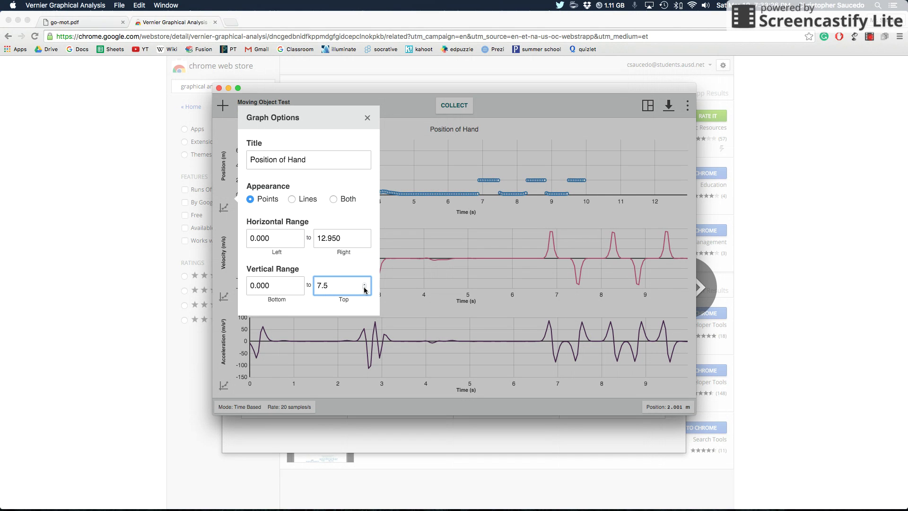
{"action": "left_click", "coordinate": [365, 288]}
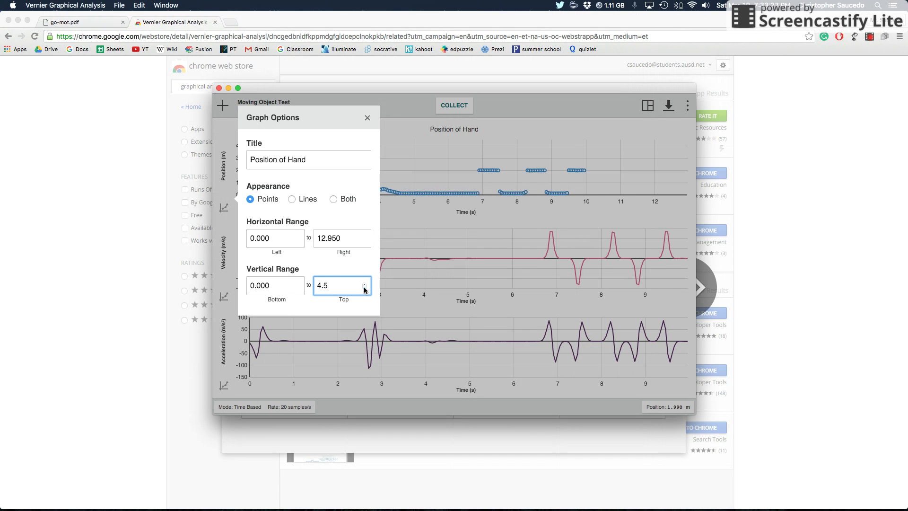
{"action": "left_click", "coordinate": [368, 117]}
{"action": "left_click", "coordinate": [224, 295]}
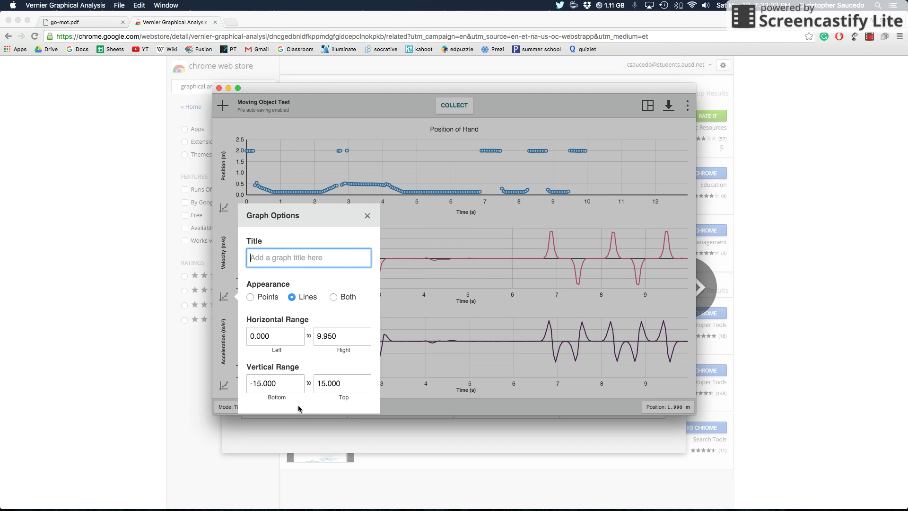
Close the velocity graph options unchanged and dismiss the Export menu without exporting
{"action": "left_click", "coordinate": [366, 217]}
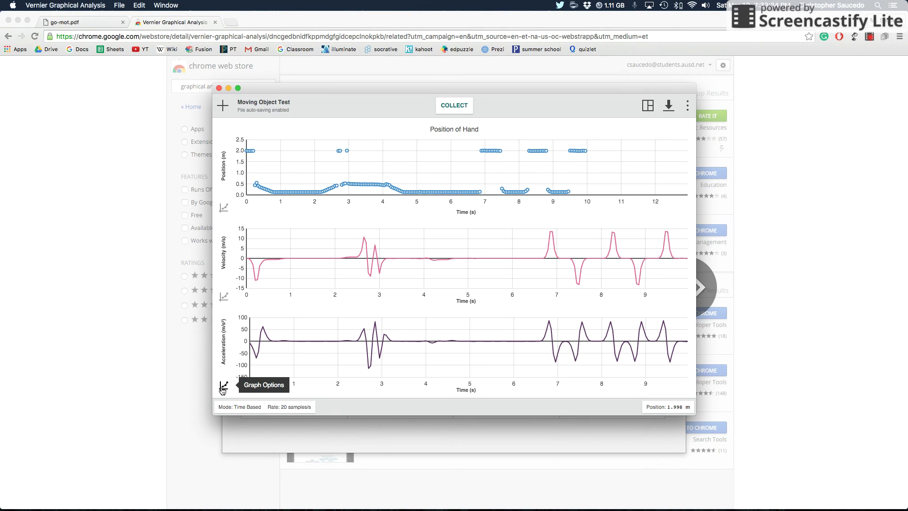
{"action": "left_click", "coordinate": [670, 107]}
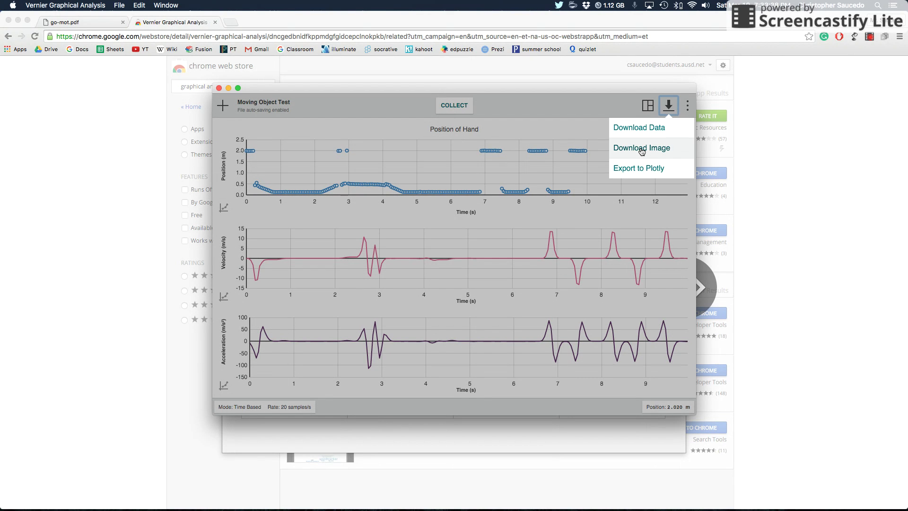
{"action": "left_click", "coordinate": [528, 132]}
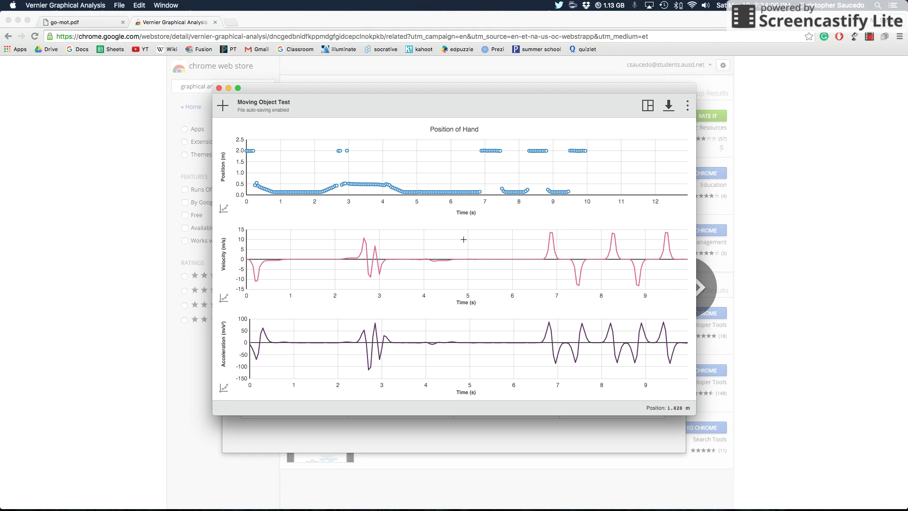
Title the velocity graph 'Velocity of Hand' and show its data as points only
{"action": "left_click", "coordinate": [223, 298]}
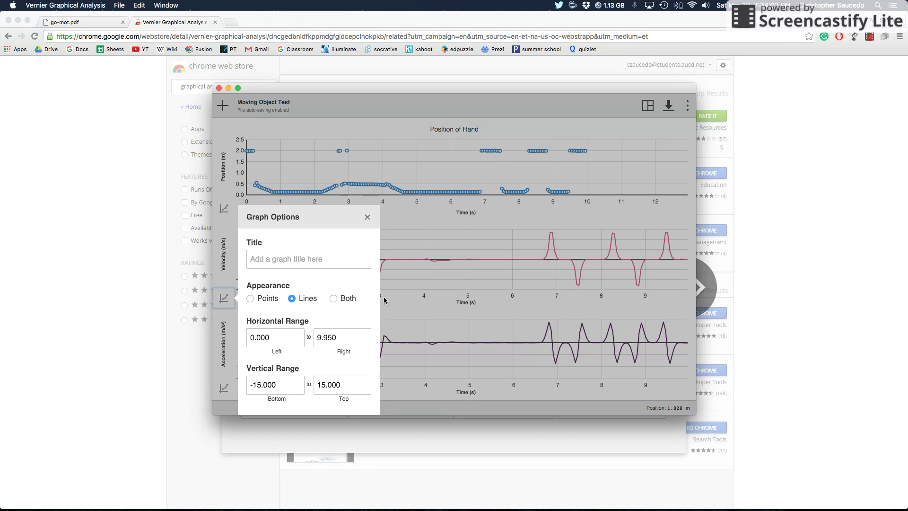
{"action": "left_click", "coordinate": [312, 260]}
{"action": "type", "text": "Velocity o"}
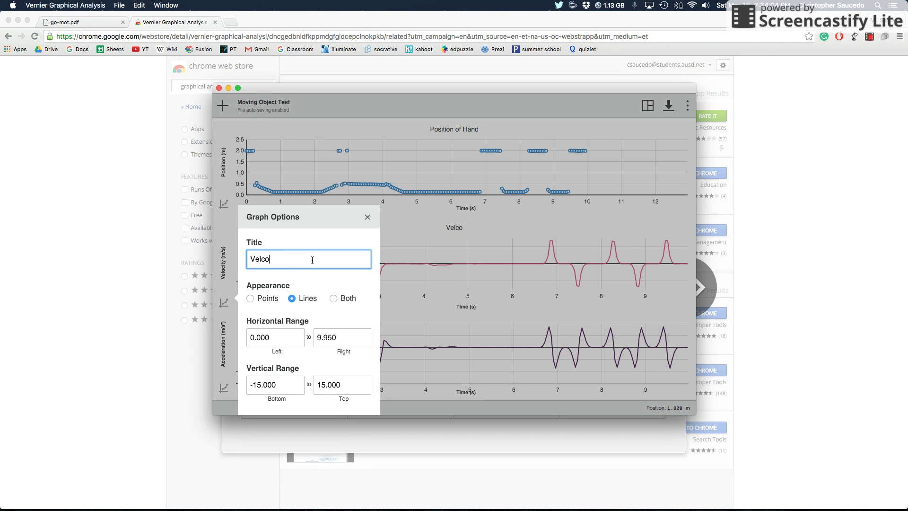
{"action": "type", "text": "f Hand"}
{"action": "left_click", "coordinate": [275, 303]}
{"action": "left_click", "coordinate": [274, 303]}
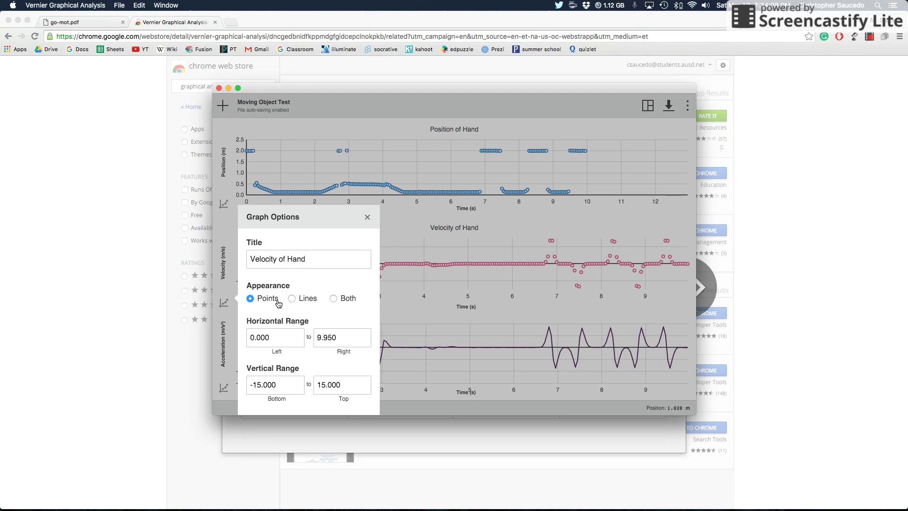
{"action": "left_click", "coordinate": [368, 217]}
Title the acceleration graph 'Acceleration of Hand', fixing the misspelling with a spelling suggestion
{"action": "left_click", "coordinate": [223, 388]}
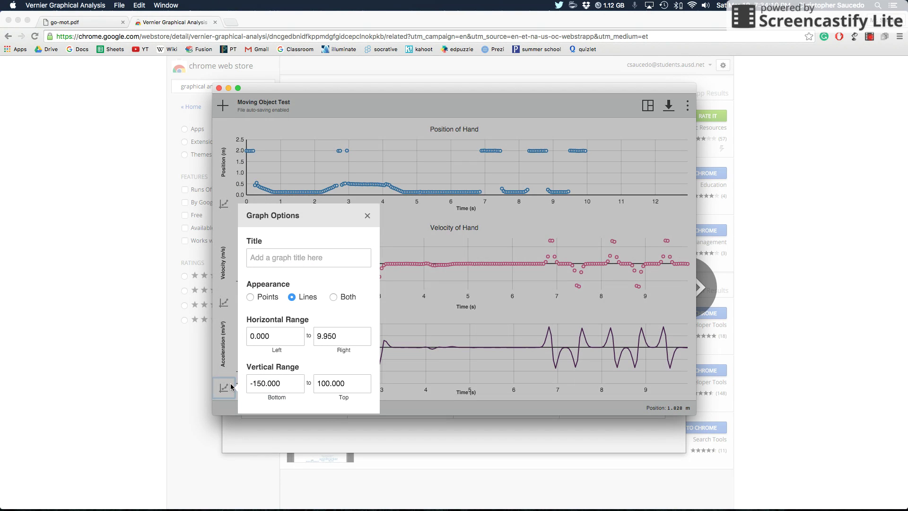
{"action": "left_click", "coordinate": [322, 262]}
{"action": "type", "text": "Ac"}
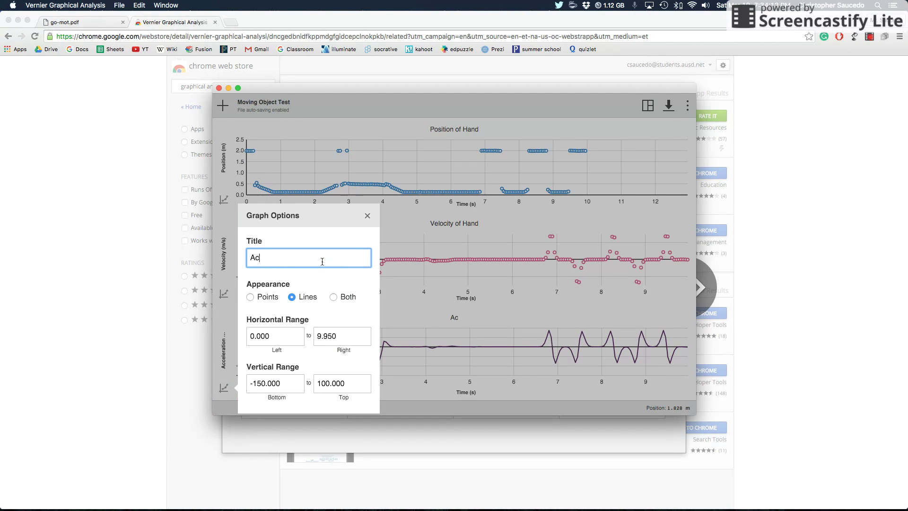
{"action": "type", "text": "cerlation of"}
{"action": "right_click", "coordinate": [268, 256]}
{"action": "key", "text": "Escape"}
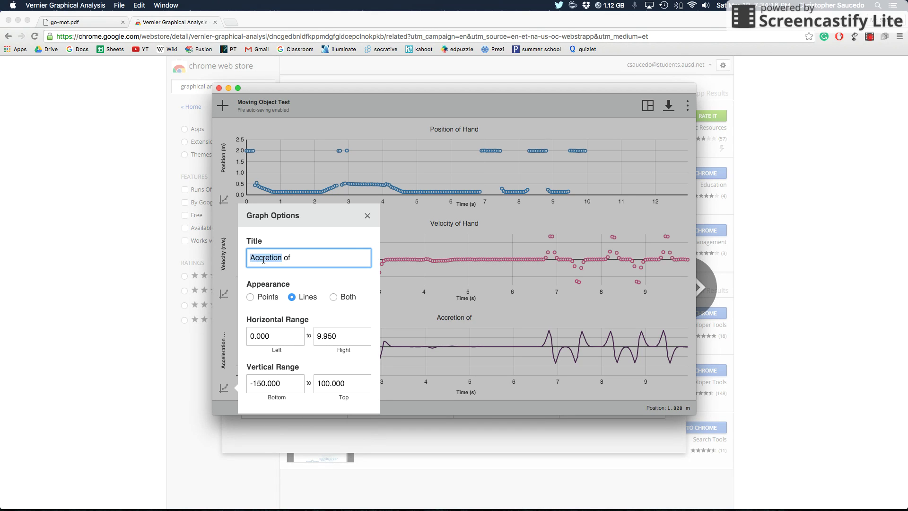
{"action": "type", "text": "A"}
{"action": "key", "text": "Delete"}
{"action": "key", "text": "Delete"}
{"action": "key", "text": "Delete"}
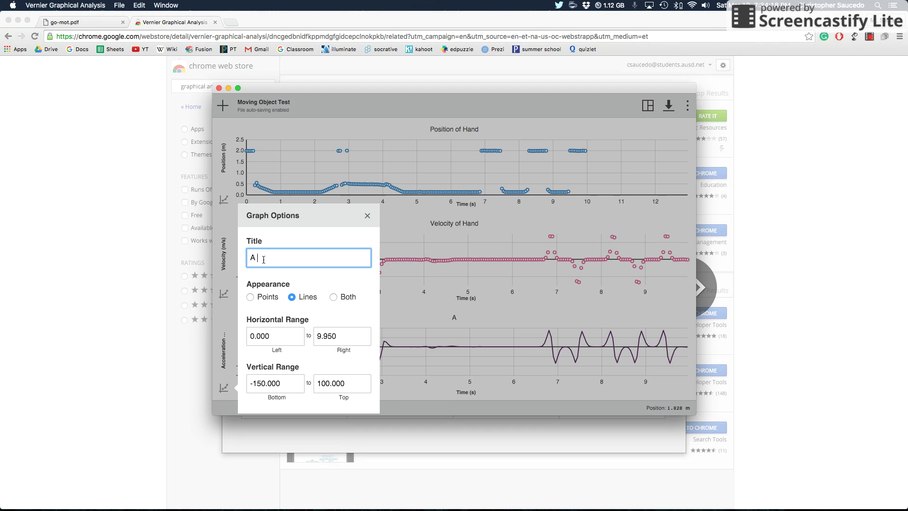
{"action": "type", "text": "ccerlera"}
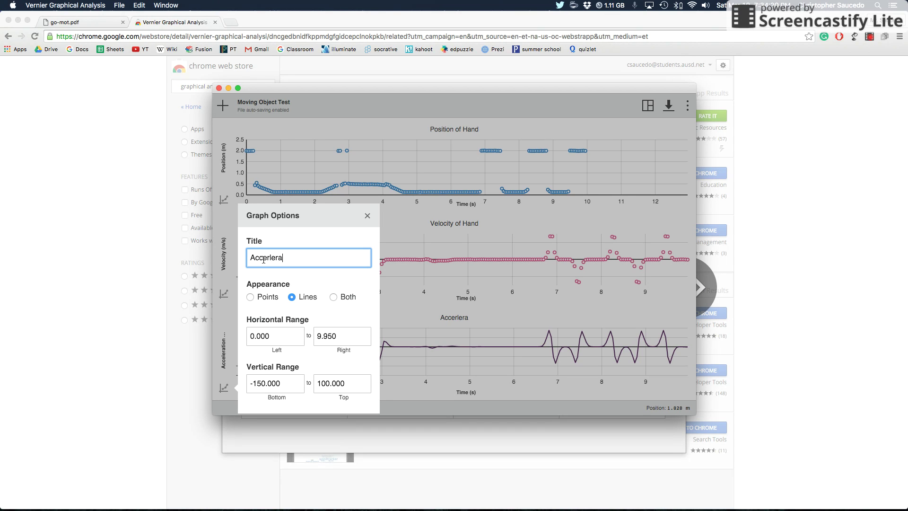
{"action": "type", "text": "tion of Hand"}
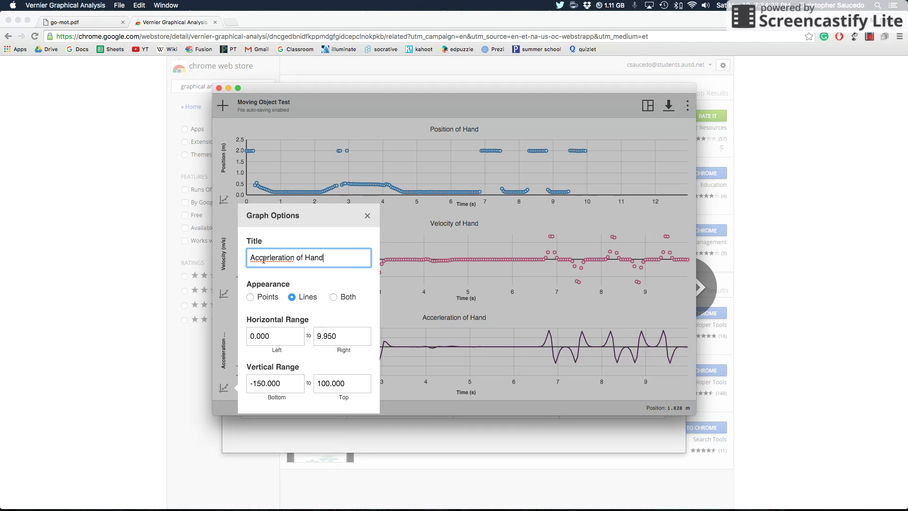
{"action": "right_click", "coordinate": [272, 256]}
{"action": "left_click", "coordinate": [326, 260]}
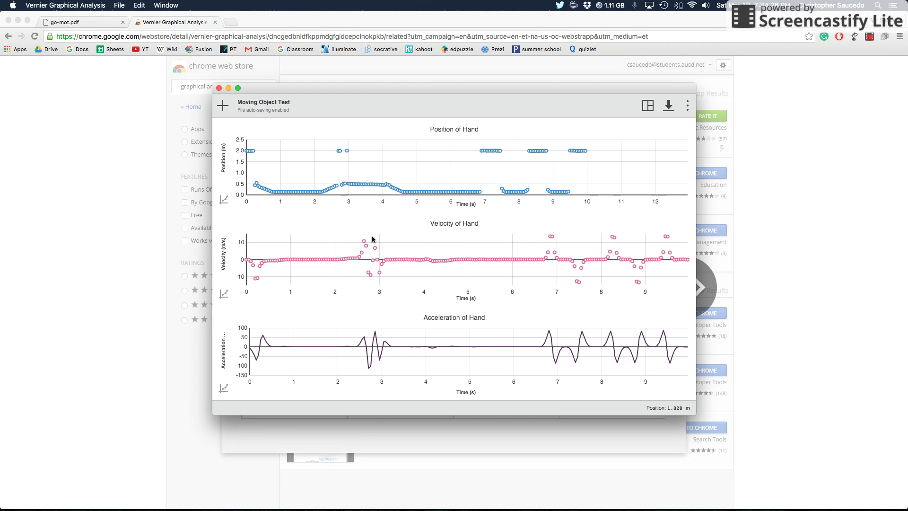
{"action": "left_click", "coordinate": [367, 216]}
{"action": "left_click", "coordinate": [669, 106]}
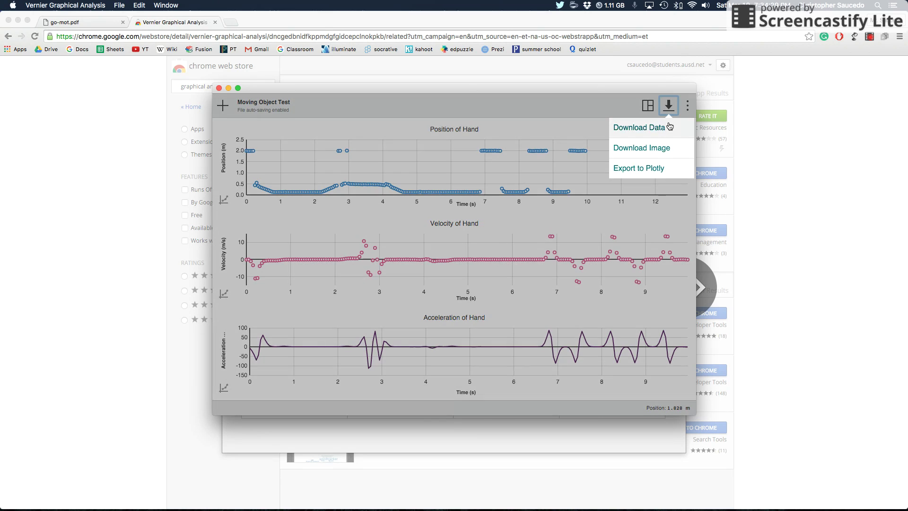
{"action": "left_click", "coordinate": [535, 240]}
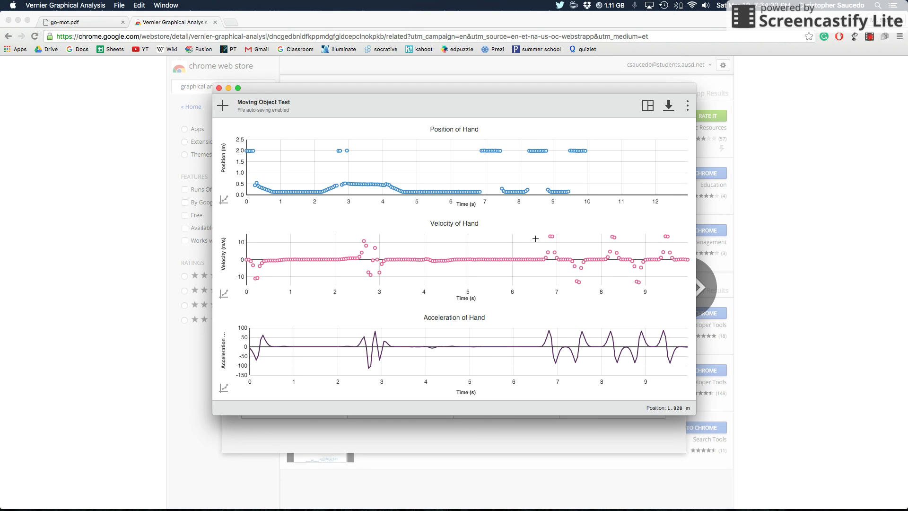